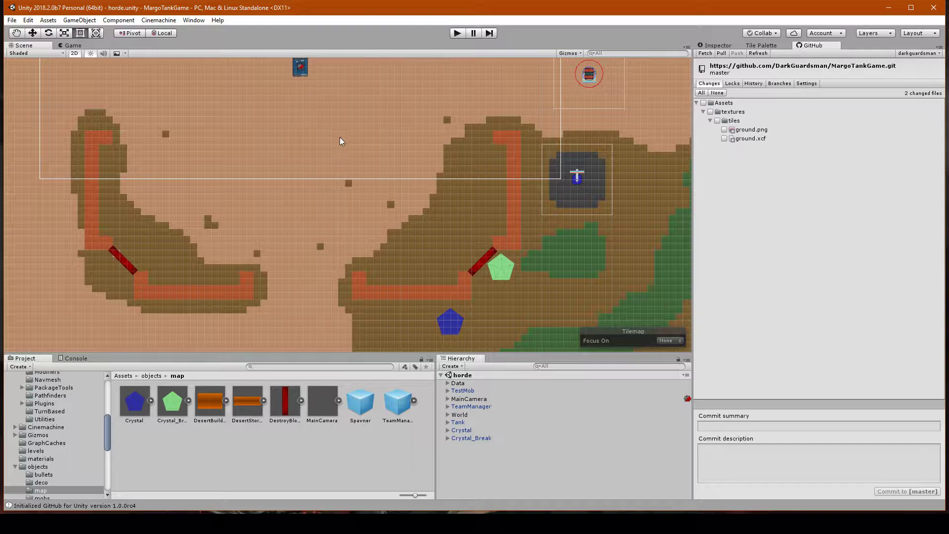
Open the Assets/textures/tiles folder in the project assets
left_click(156, 376)
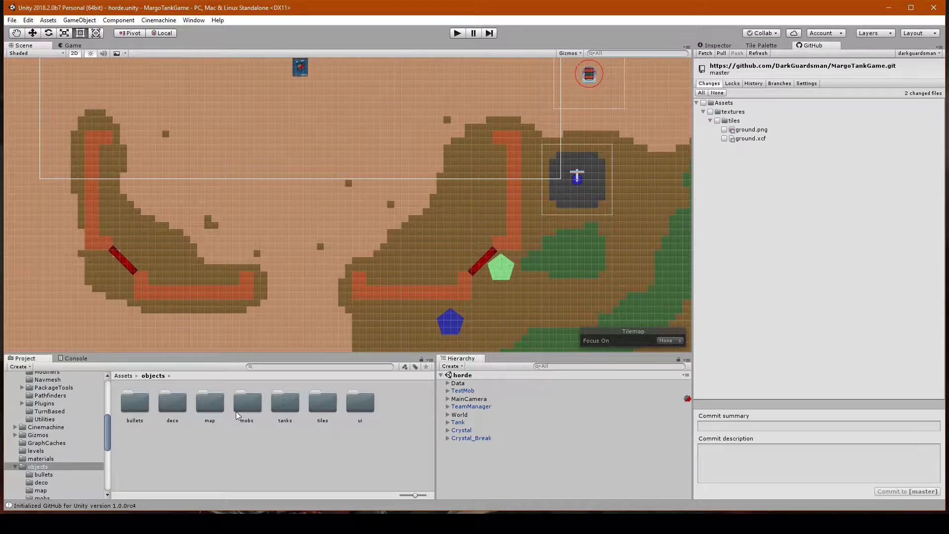
left_click(124, 376)
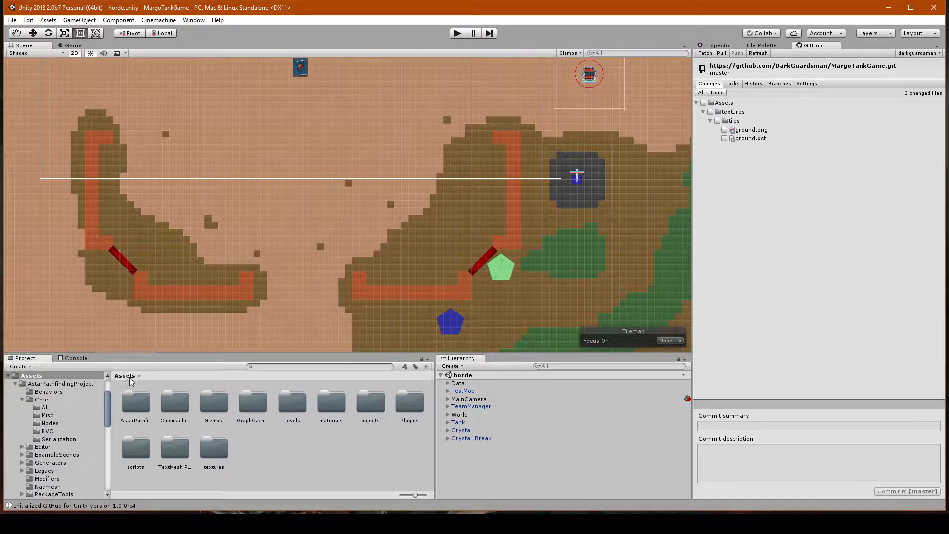
double_click(204, 456)
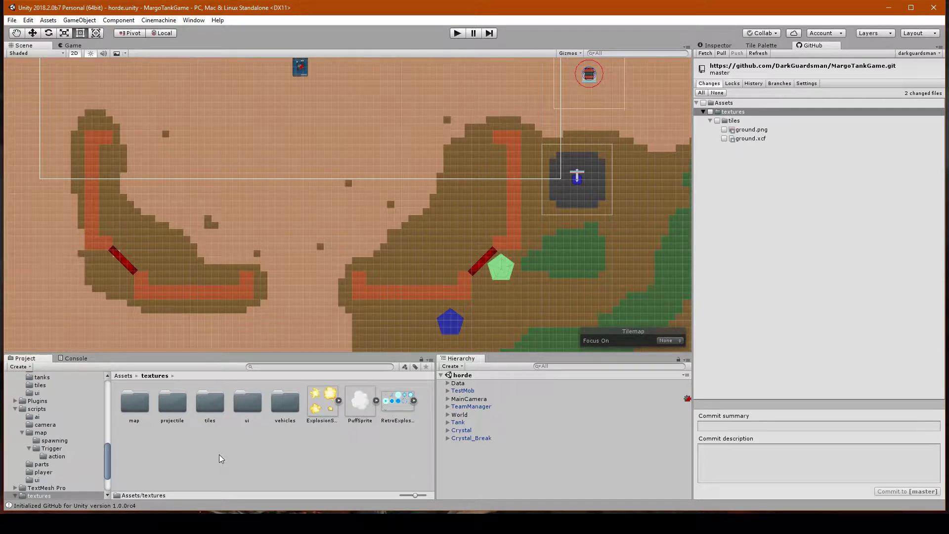
double_click(207, 406)
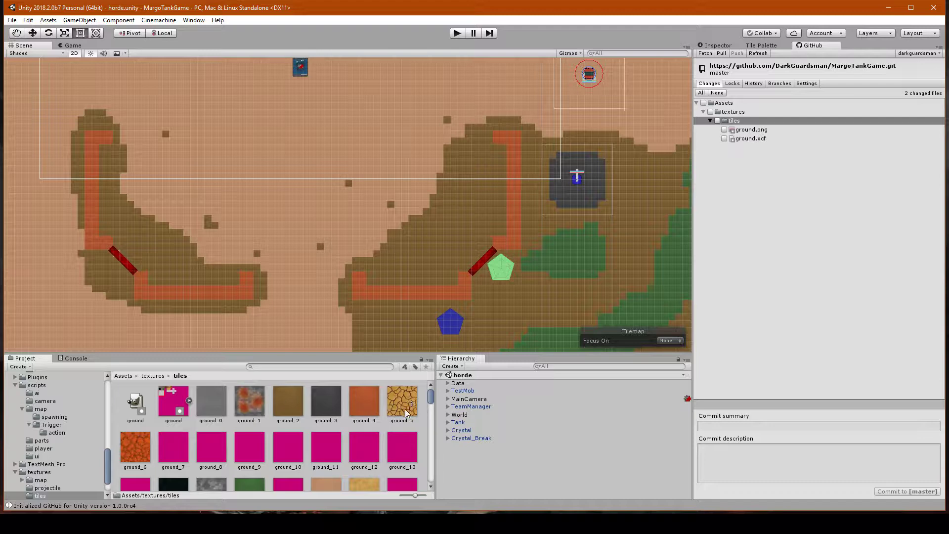
Examine the import properties of the ground_5 tile asset, including its Collider Type options
mouse_move(431, 398)
left_mouse_down()
mouse_move(432, 472)
mouse_move(426, 387)
left_mouse_up()
left_click(402, 410)
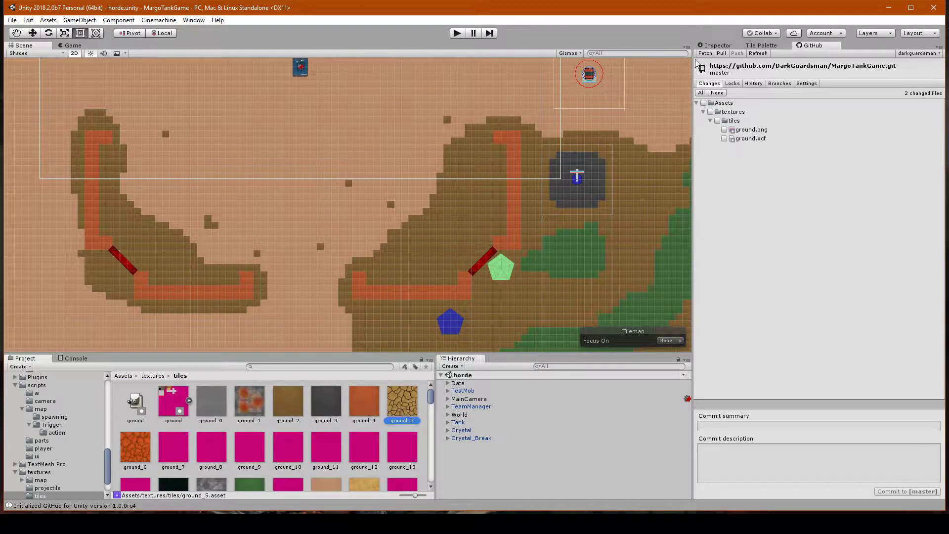
left_click(723, 46)
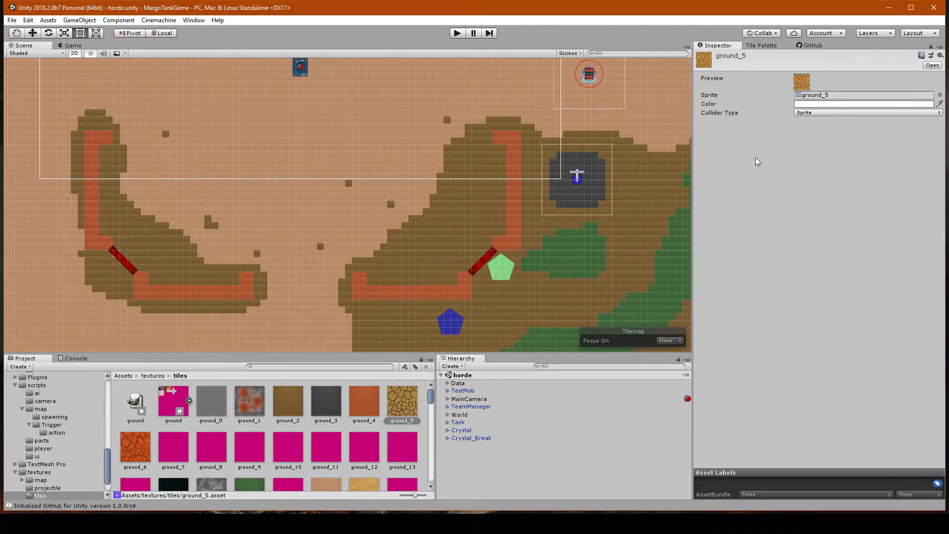
left_click(802, 114)
left_click(747, 232)
Open the ground.xcf texture source file in GIMP for editing
left_click(126, 410)
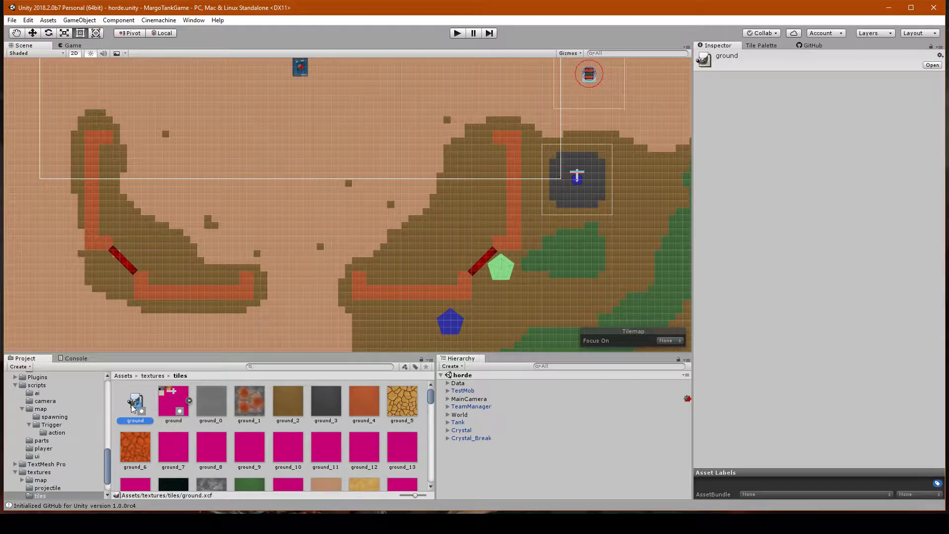
double_click(133, 403)
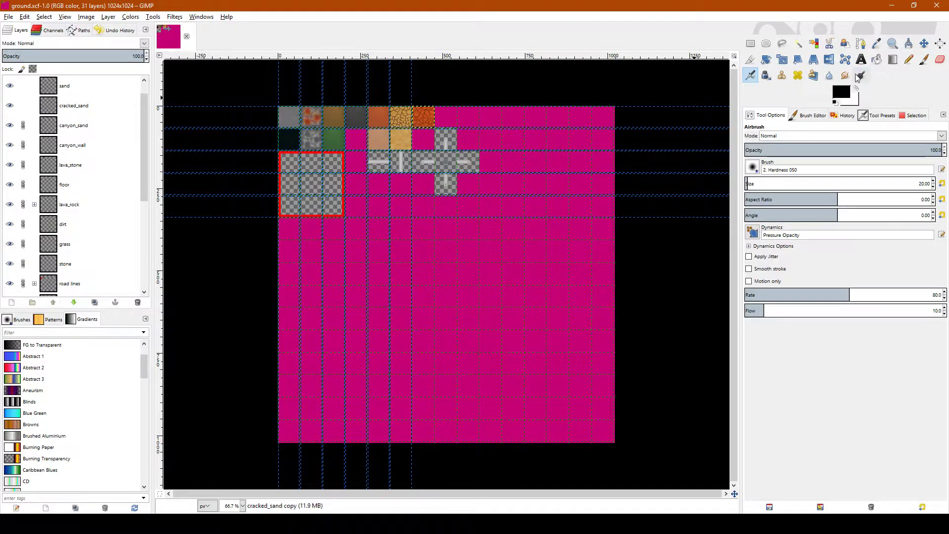
Duplicate the "cracked_sand copy" layer that holds the orange cracked tile
left_click(894, 44)
left_click(415, 121)
left_click(424, 127)
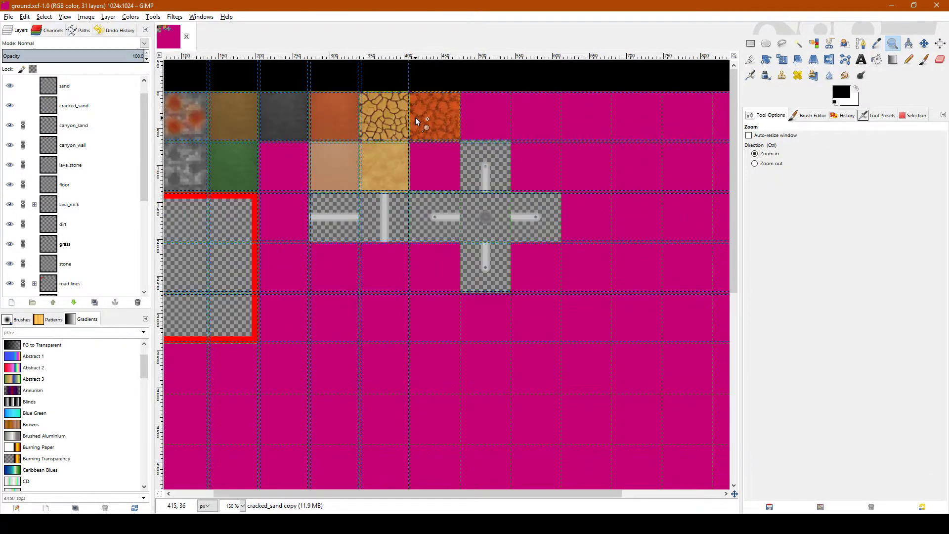
left_click(431, 128)
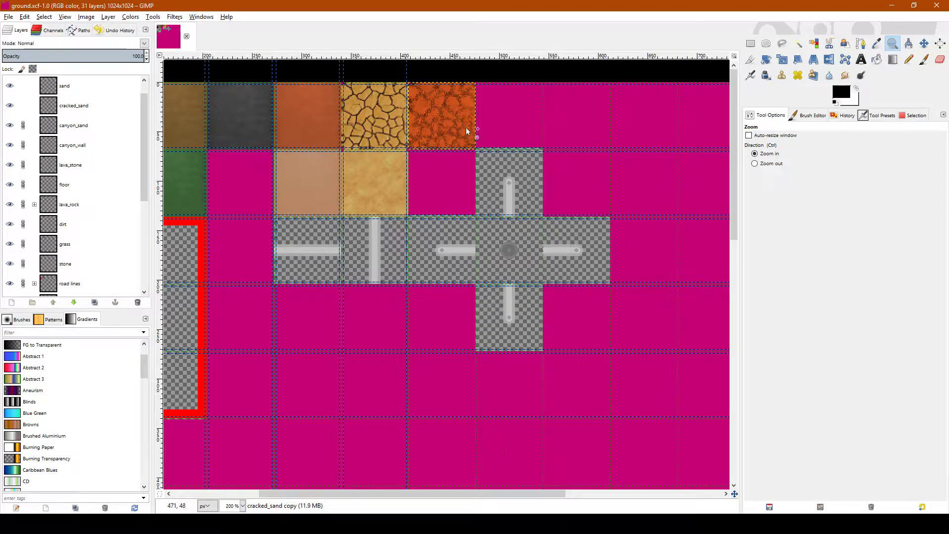
left_click(452, 114)
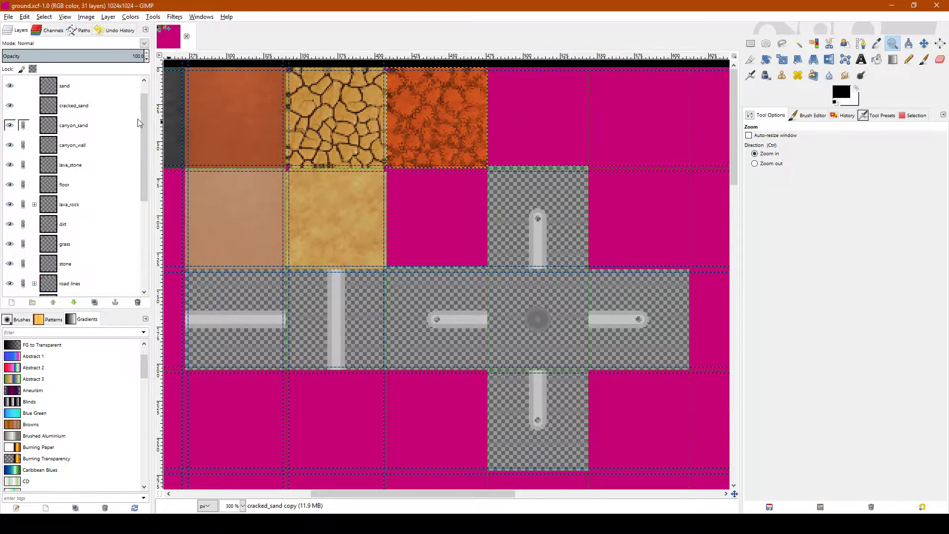
scroll(55, 89, "up", 1)
left_click(55, 89)
right_click(102, 90)
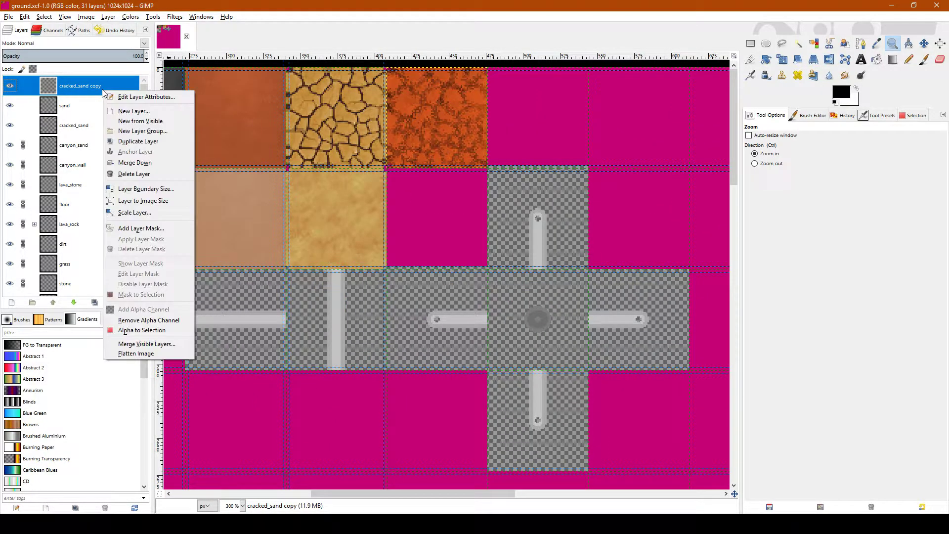
left_click(138, 142)
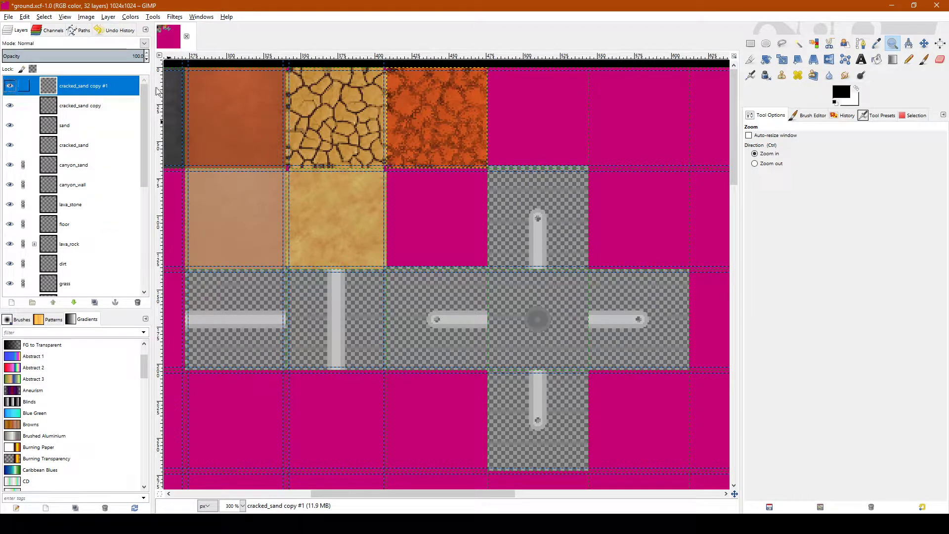
Move the duplicated tile into the empty top-row cell beside the orange cracked tile, flush with its side and top edges
left_click(924, 43)
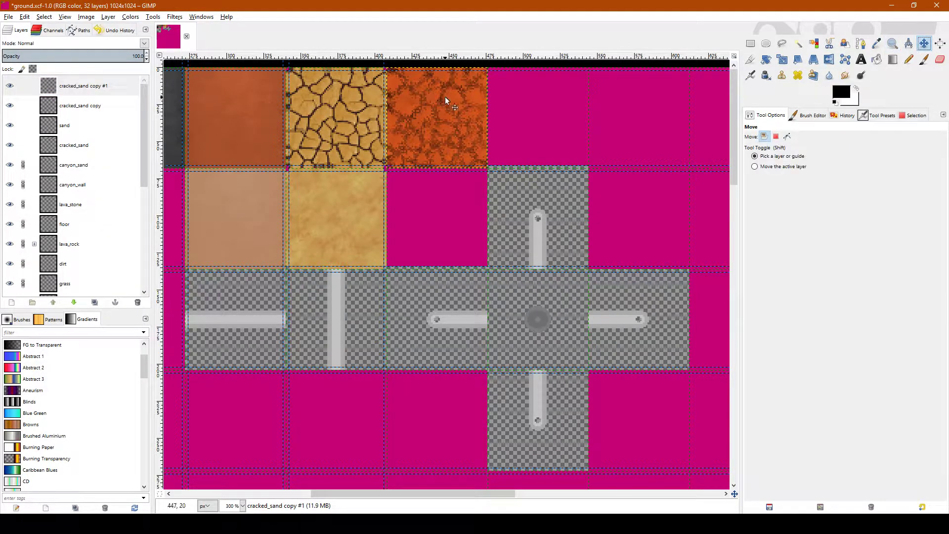
left_click_drag(445, 95, 545, 99)
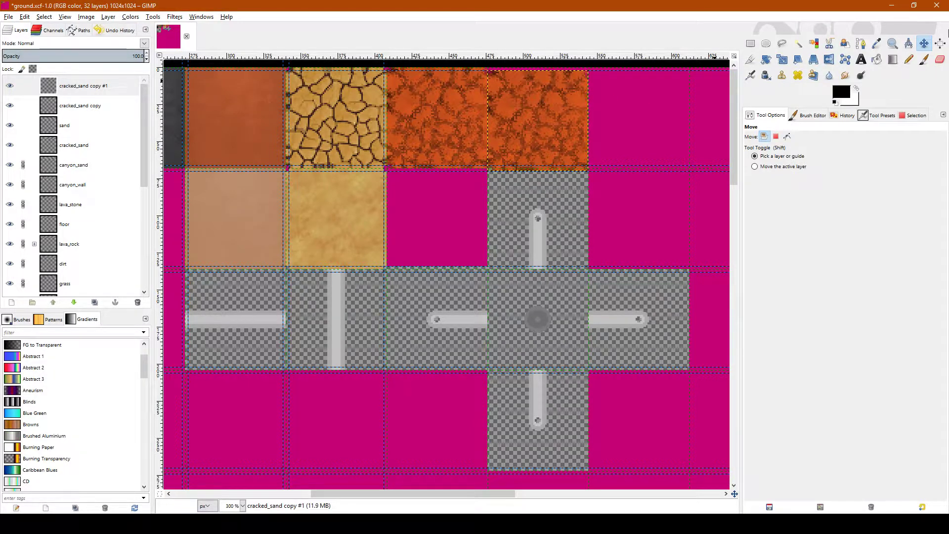
key("z")
left_click(532, 103)
left_click(532, 103)
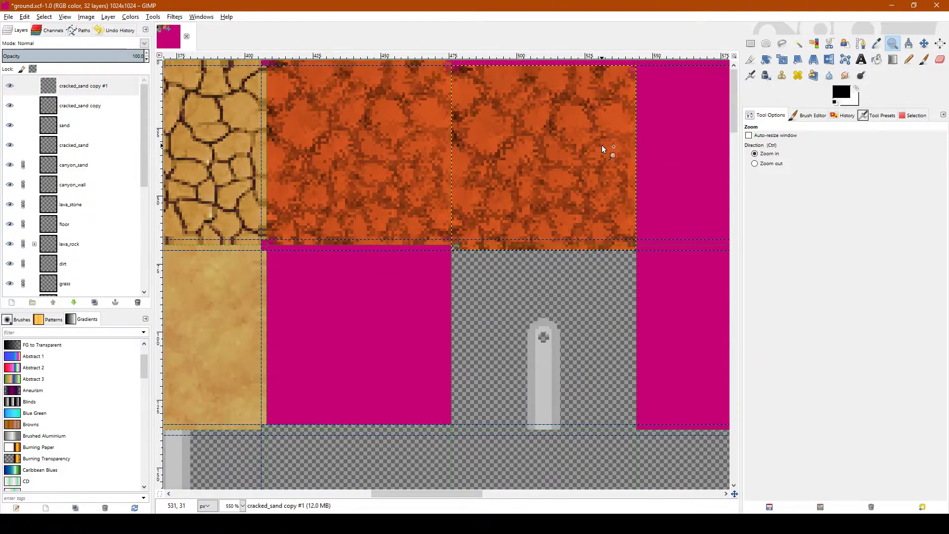
left_click(924, 43)
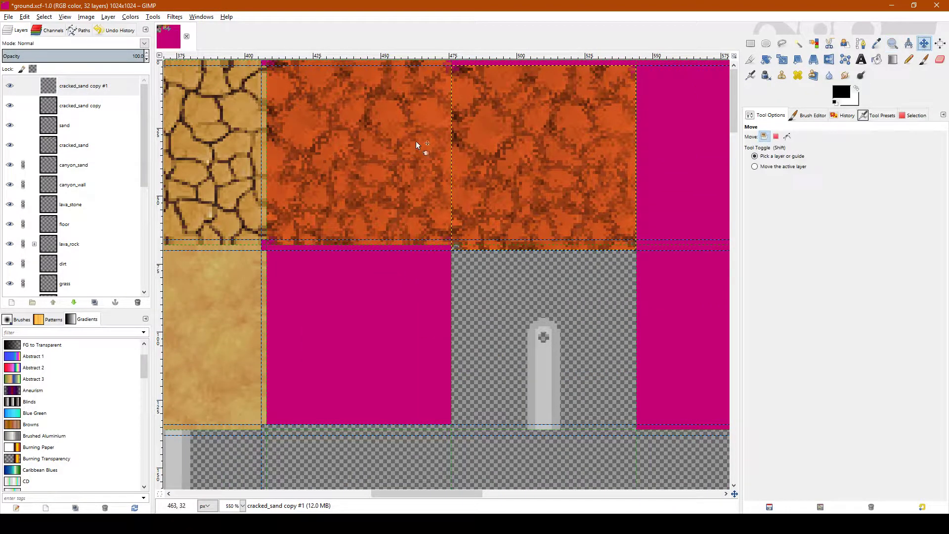
mouse_move(489, 112)
left_mouse_down()
mouse_move(499, 120)
mouse_move(489, 111)
mouse_move(487, 118)
left_mouse_up()
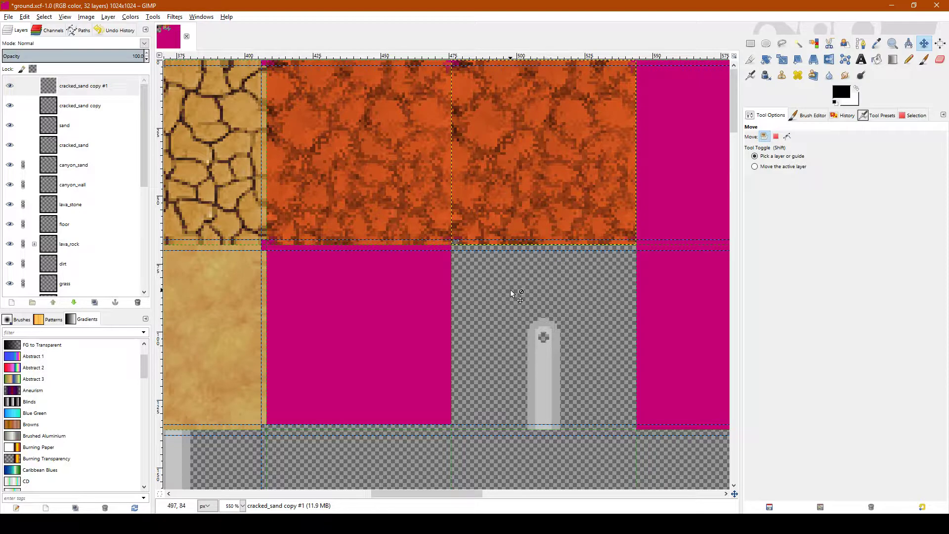
Select a 64 by 64 px rectangle inside the duplicated tile, positioned at 478, 2
key("r")
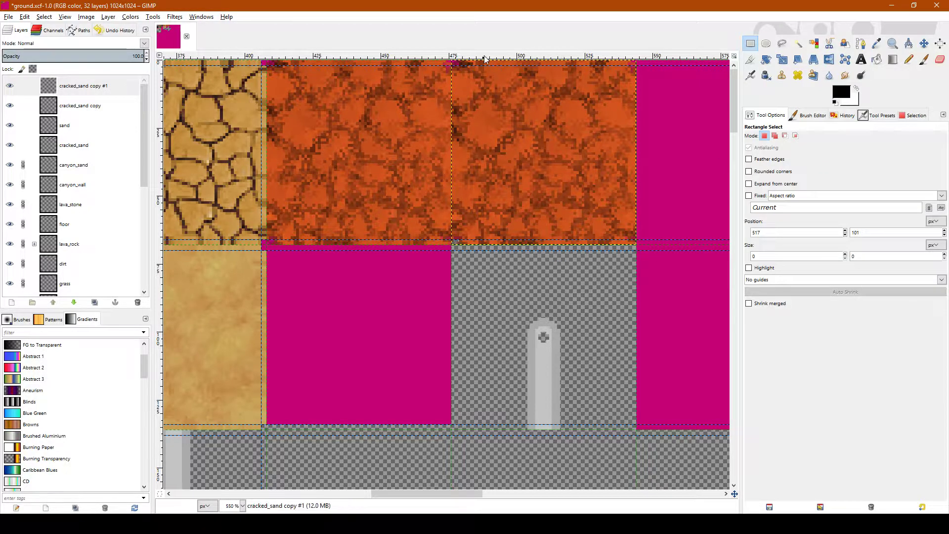
left_click_drag(455, 65, 630, 237)
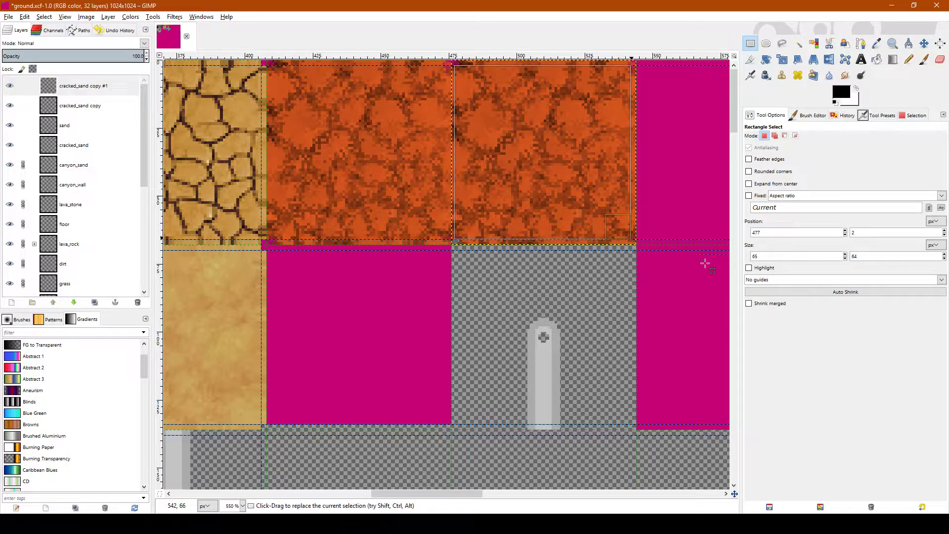
key("BackSpace")
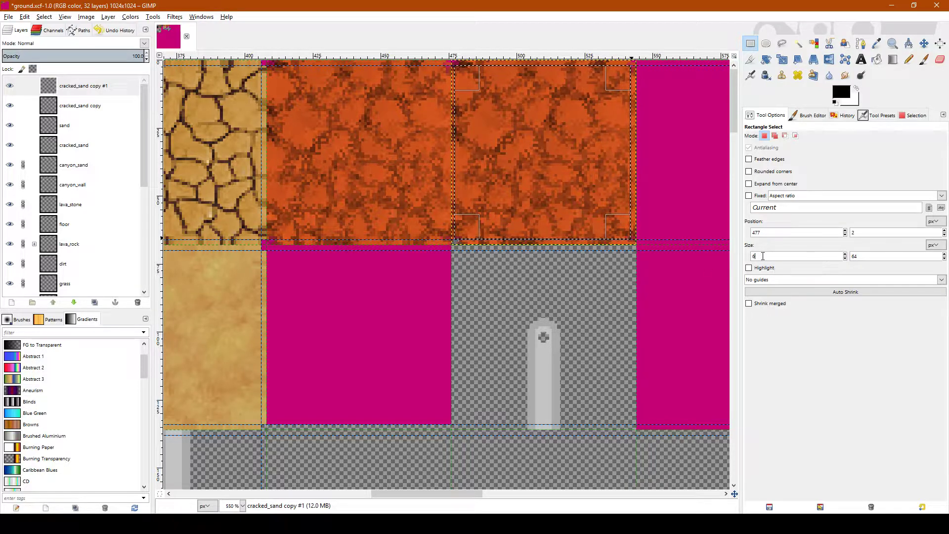
type("4")
key("Return")
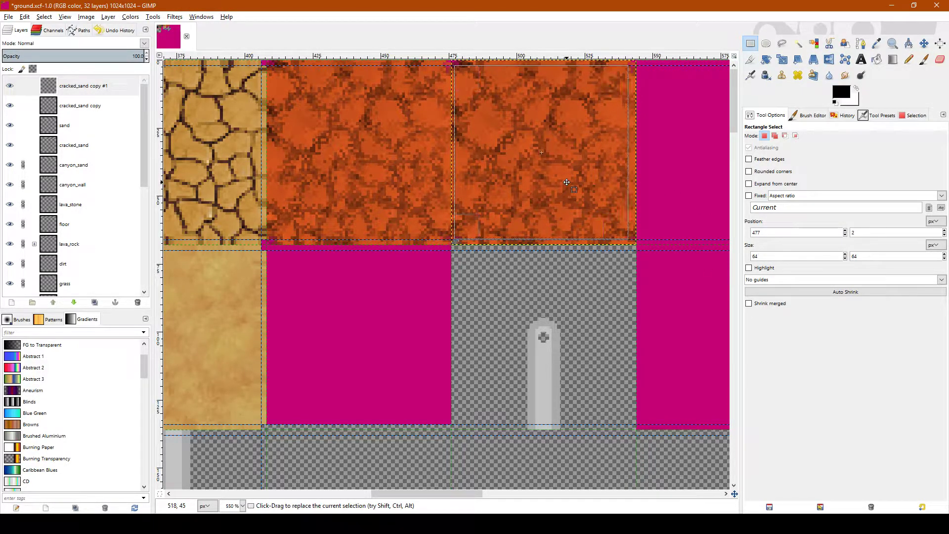
left_click_drag(566, 182, 570, 182)
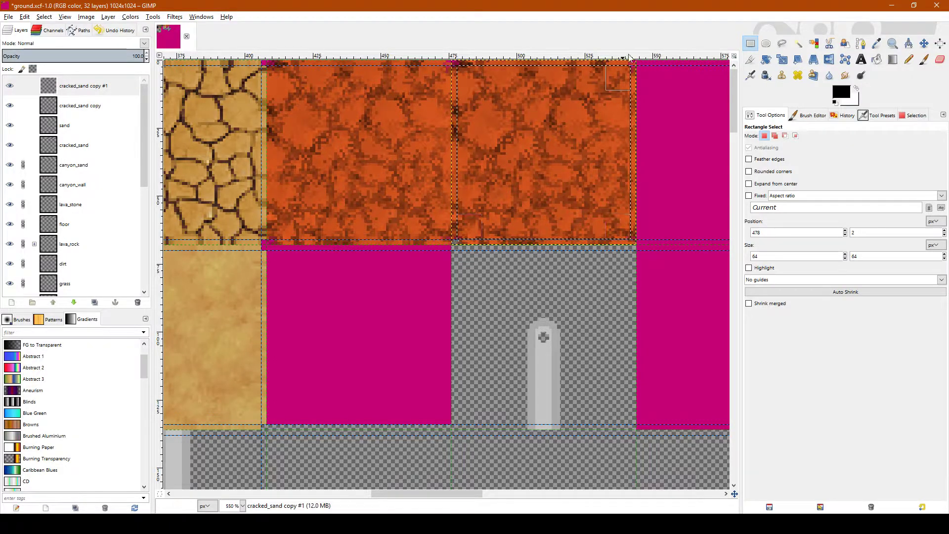
Create guides from the 64 by 64 px selection around the new tile, and clear the selection
left_click(88, 17)
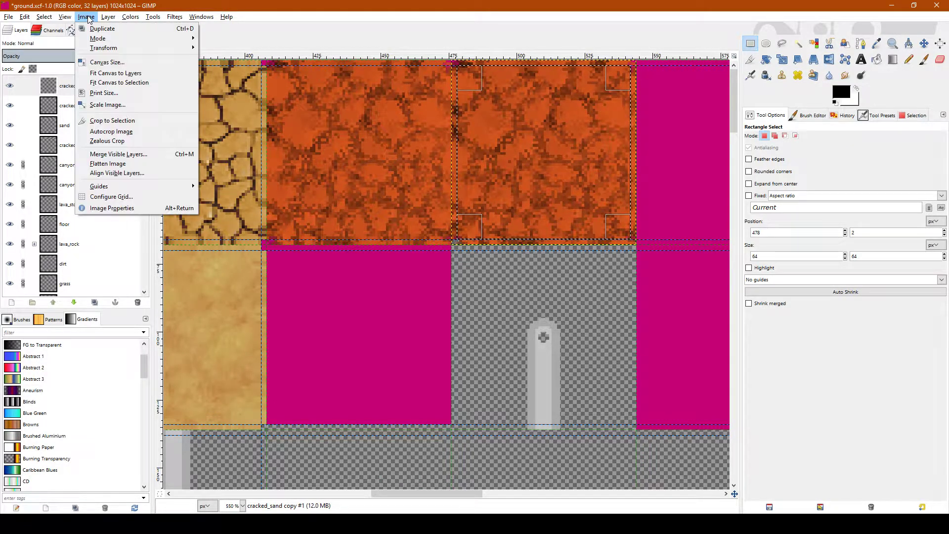
mouse_move(159, 187)
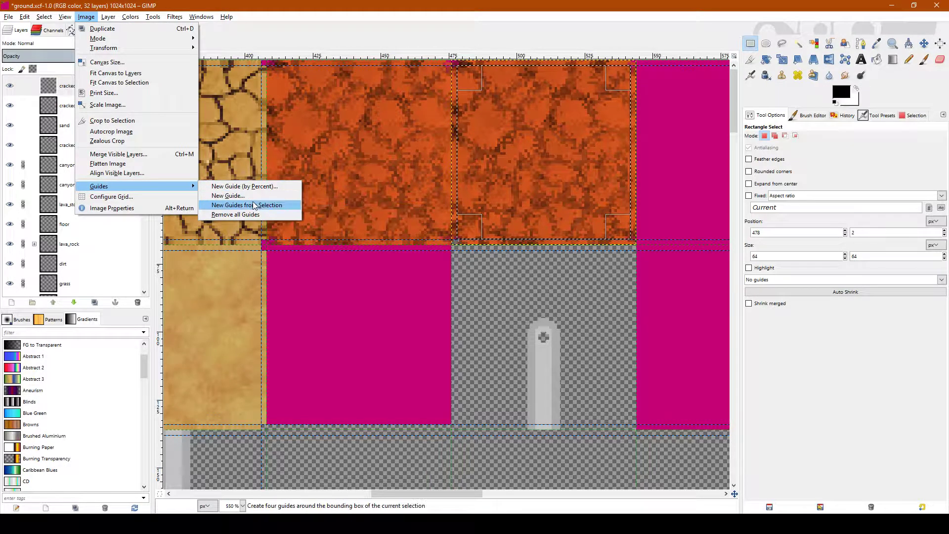
left_click(250, 204)
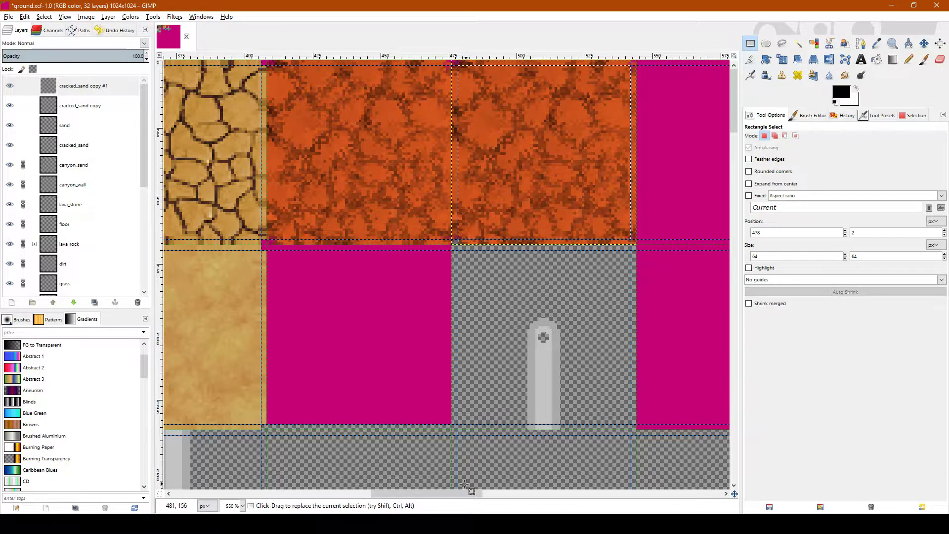
left_click_drag(464, 497, 513, 453)
scroll(289, 372, "down", 5)
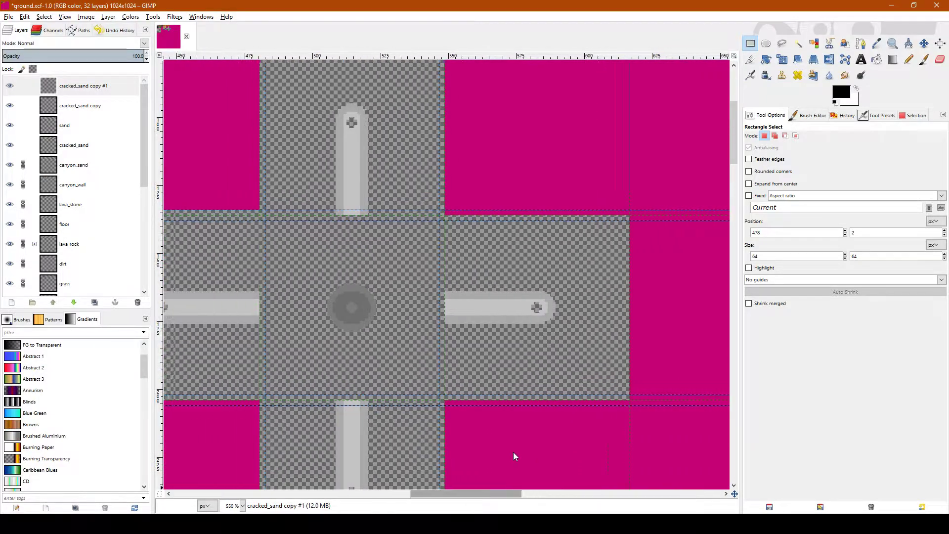
scroll(475, 223, "up", 5)
left_click(382, 293)
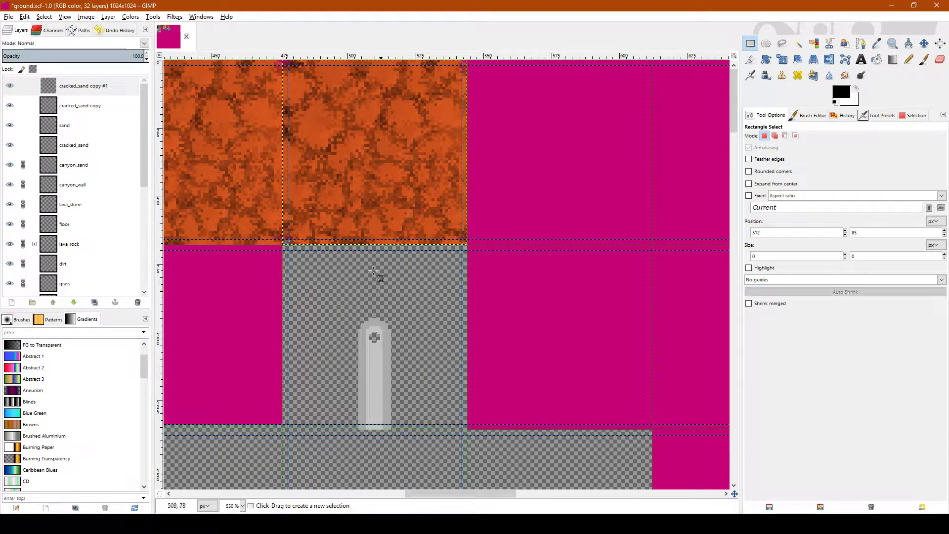
Colorize the duplicated tile's layer yellow with a hue of 54, saturation 50 and lightness 0
left_click(101, 94)
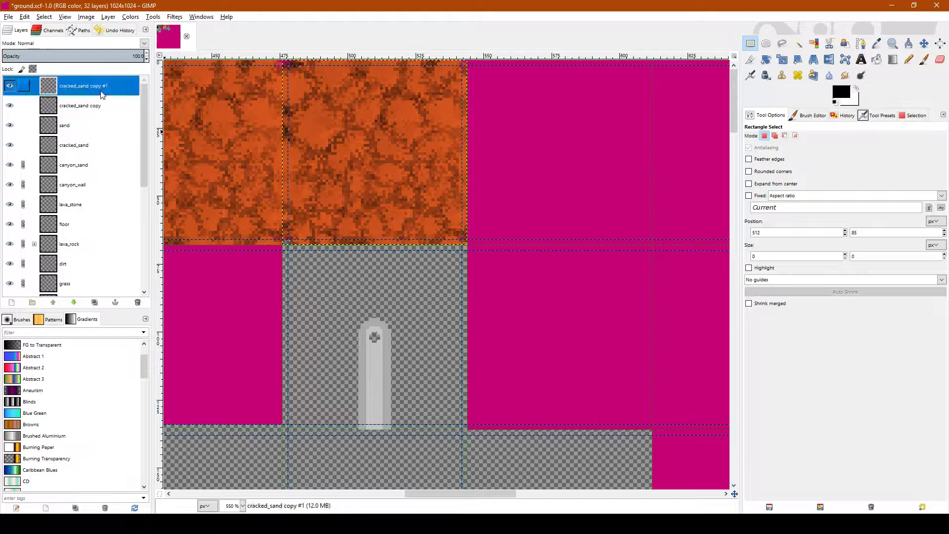
left_click(130, 16)
left_click(144, 56)
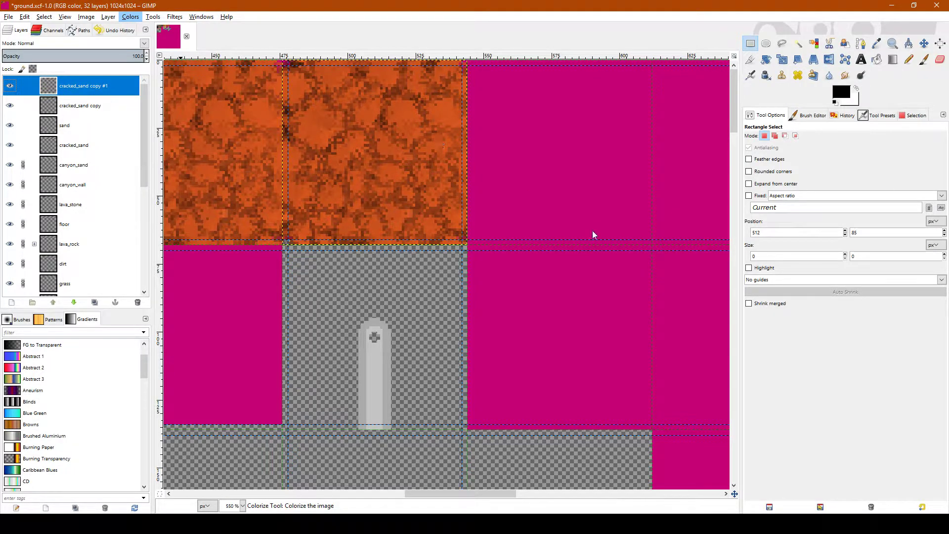
left_click_drag(639, 251, 601, 253)
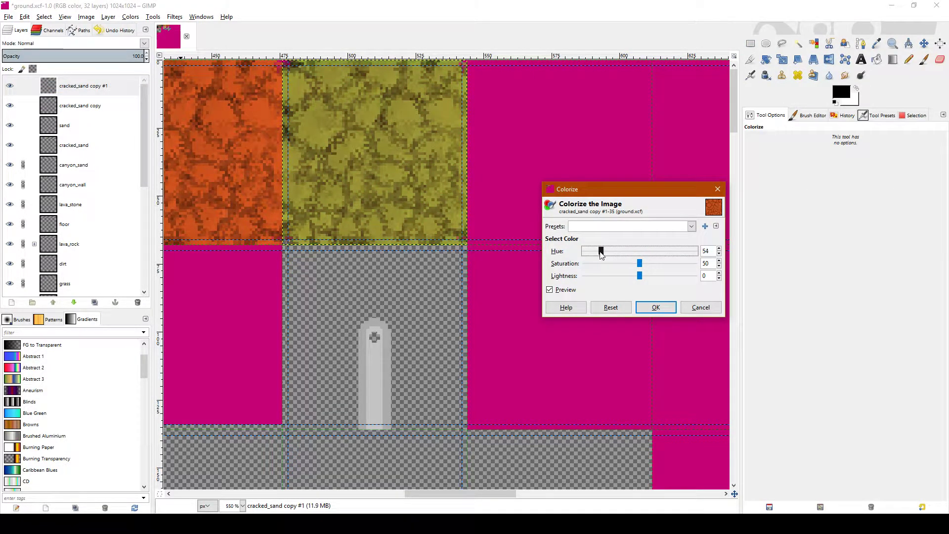
left_click(655, 307)
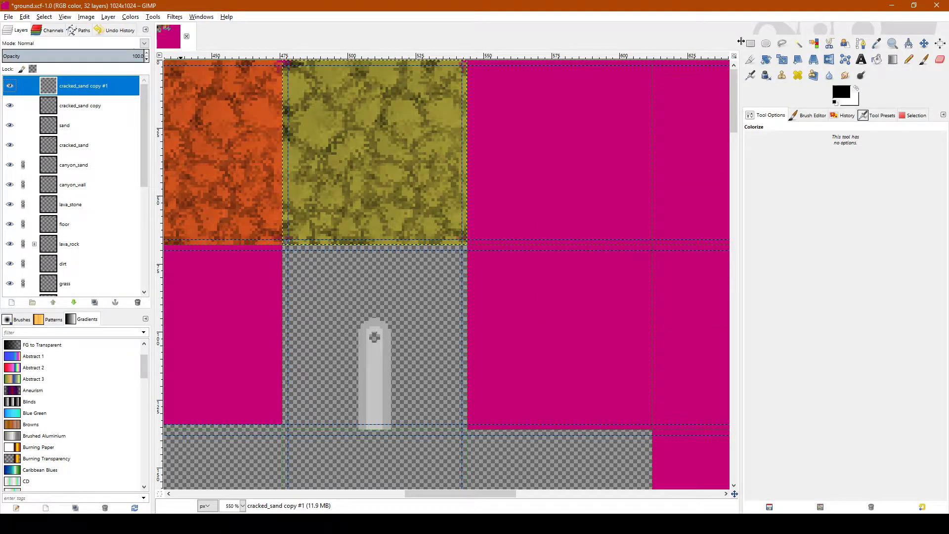
key("r")
Rename the colorized layer to cracked_sand_yellow
double_click(112, 86)
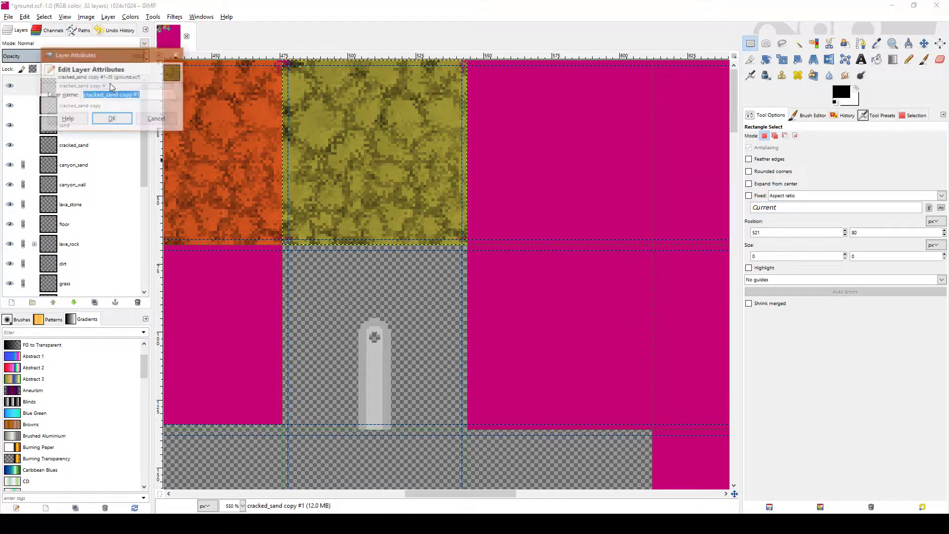
left_click(117, 95)
key("shift+End")
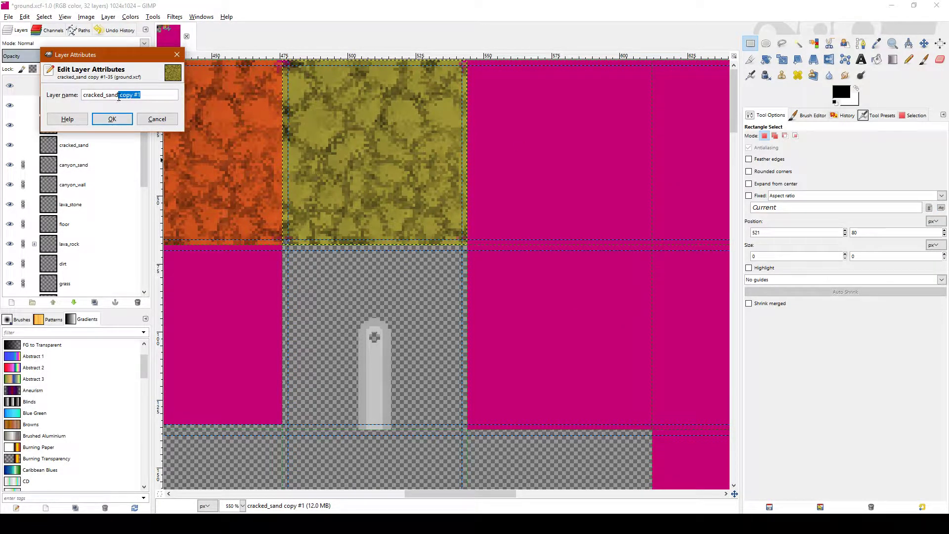
type("_yellow")
left_click(98, 119)
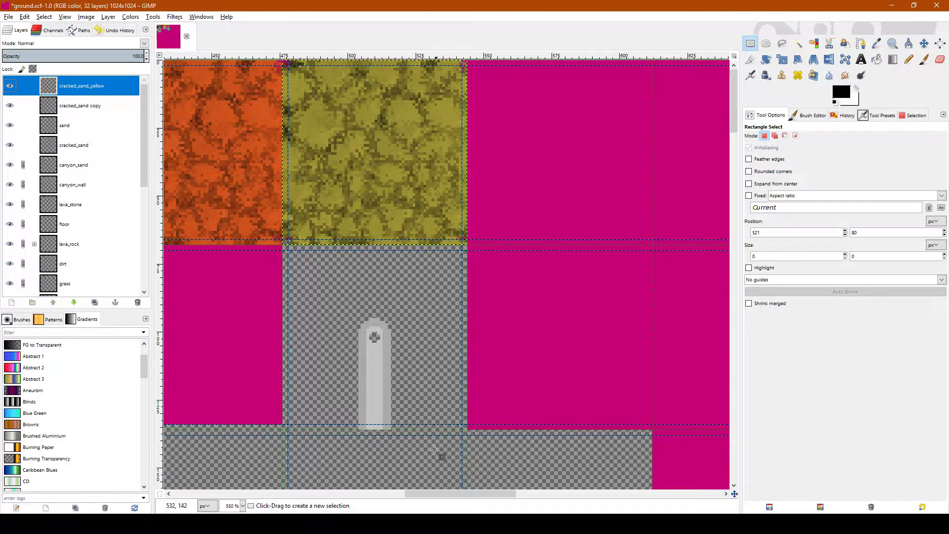
Check the coloured tiles and save the ground.xcf tileset
left_click_drag(412, 494, 351, 494)
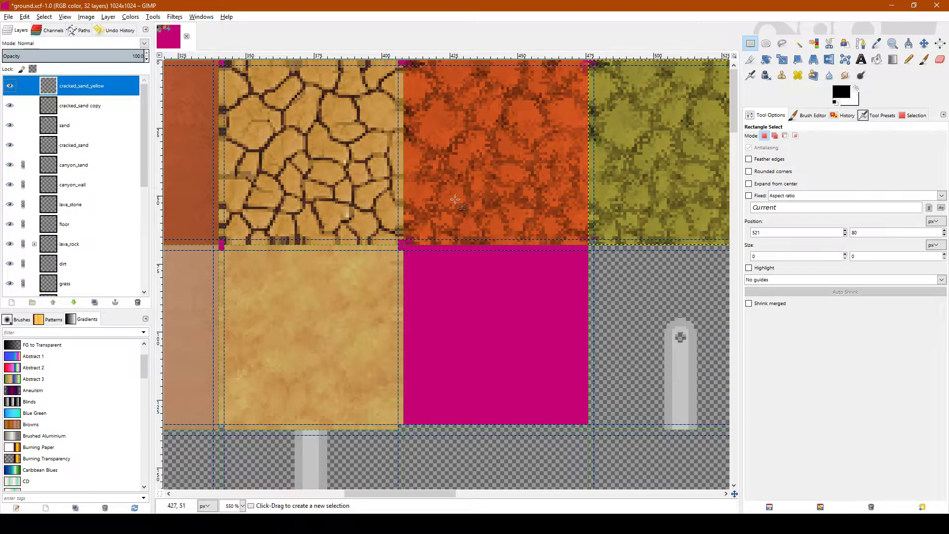
left_click_drag(411, 494, 462, 494)
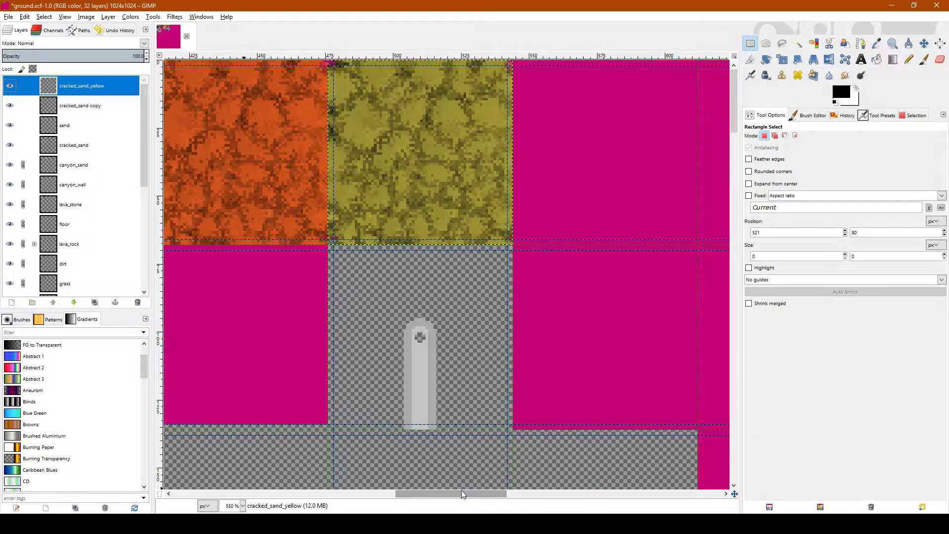
left_click(9, 17)
left_click(22, 97)
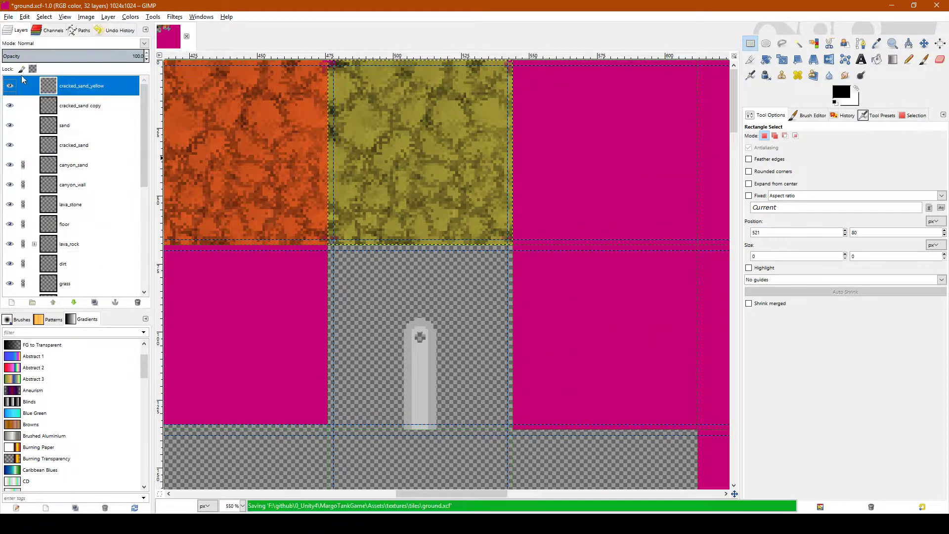
Export the tileset as ground.png in the tiles folder, replacing the existing file and keeping compression level 9
left_click(8, 17)
left_click(30, 151)
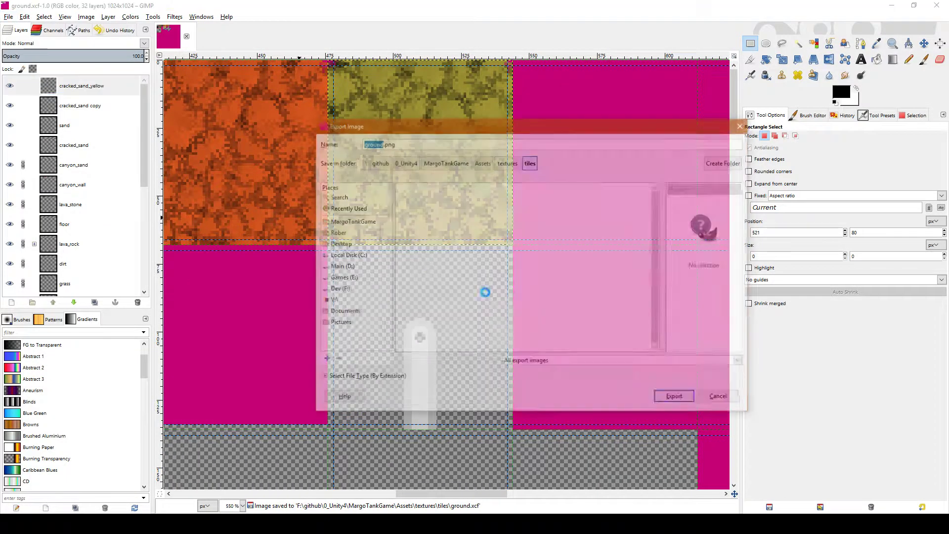
left_click(675, 398)
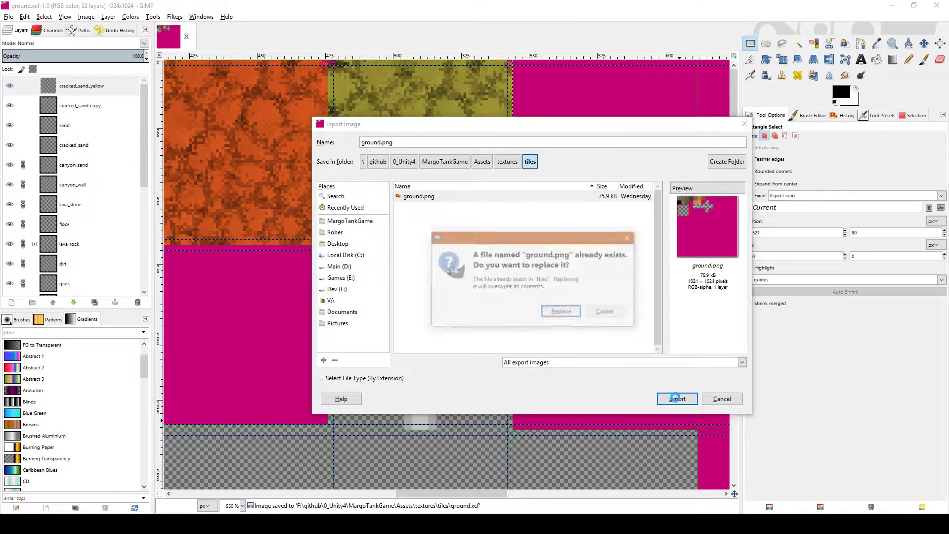
left_click(559, 311)
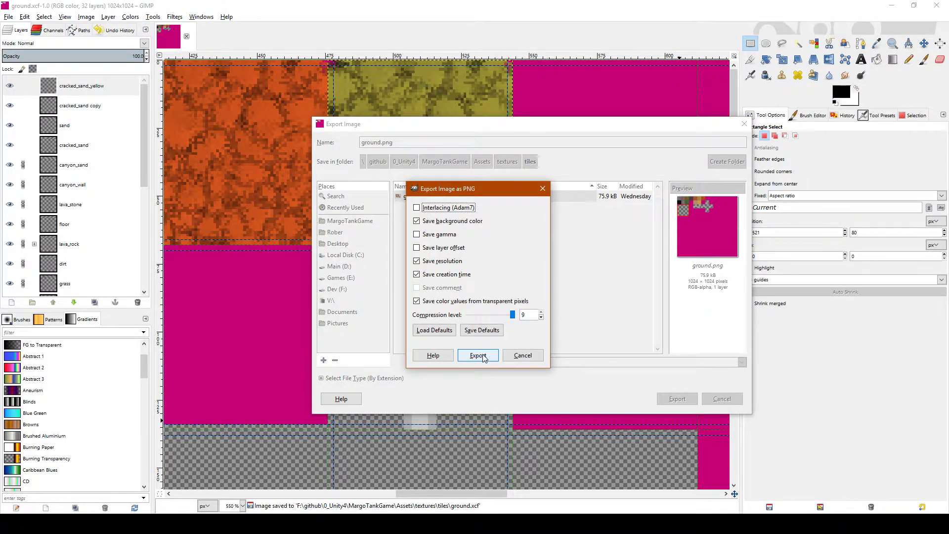
left_click(477, 355)
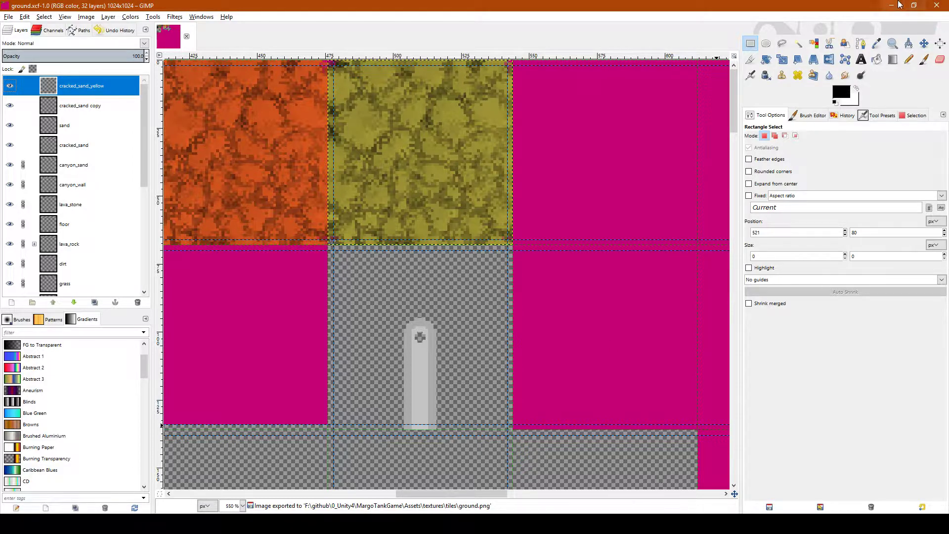
Close GIMP, return to Unity and look through the tile assets in the tiles folder
left_click(935, 5)
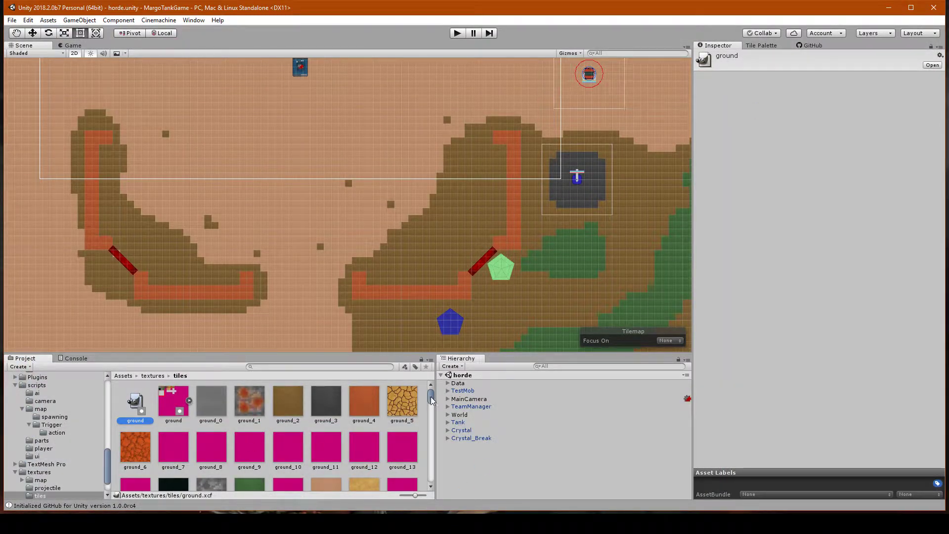
left_click_drag(431, 396, 435, 407)
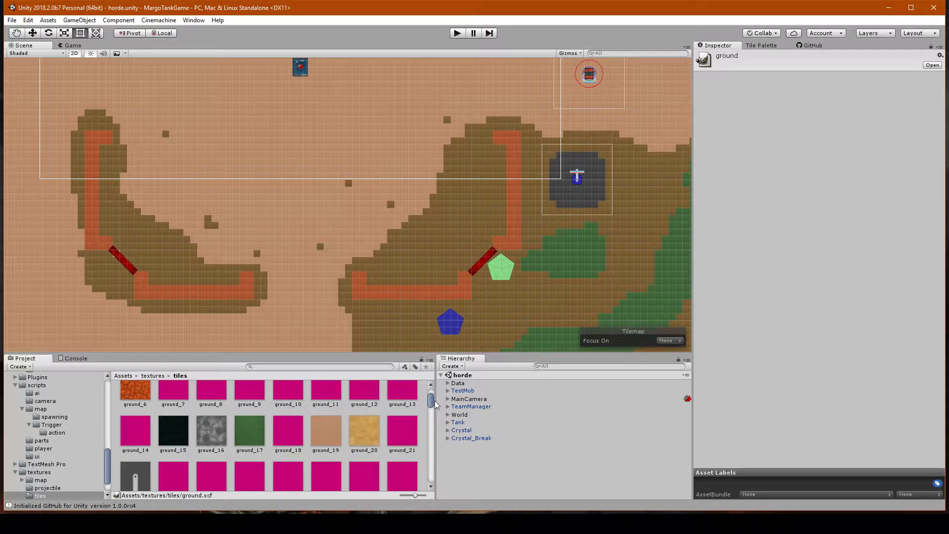
mouse_move(434, 400)
left_mouse_down()
mouse_move(435, 475)
mouse_move(428, 393)
left_mouse_up()
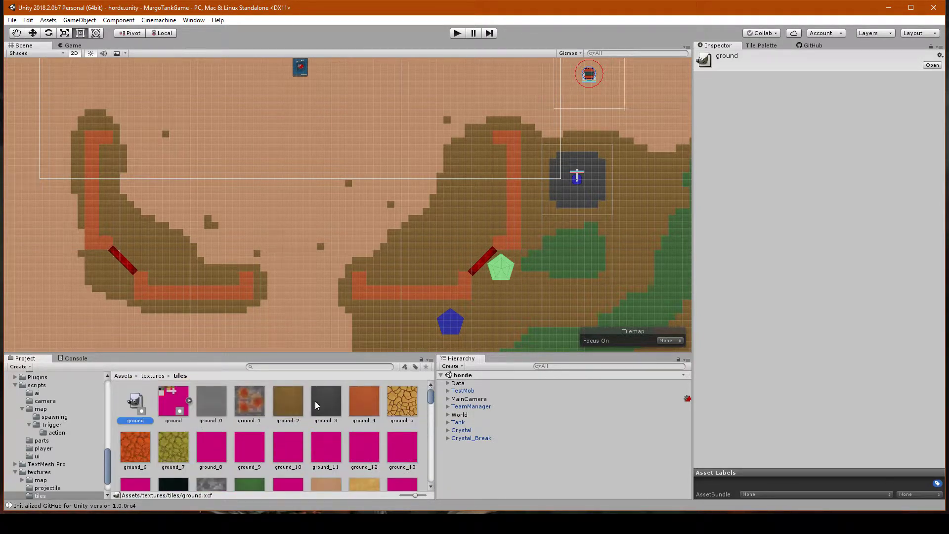
Examine the import settings of ground.png and its sprite slices in the Sprite Editor, and close the editor
left_click(173, 401)
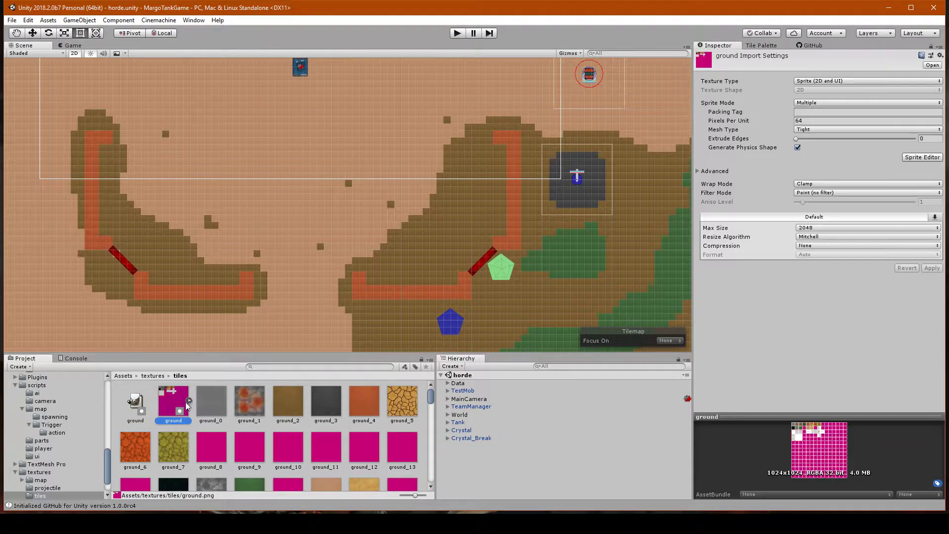
right_click(171, 408)
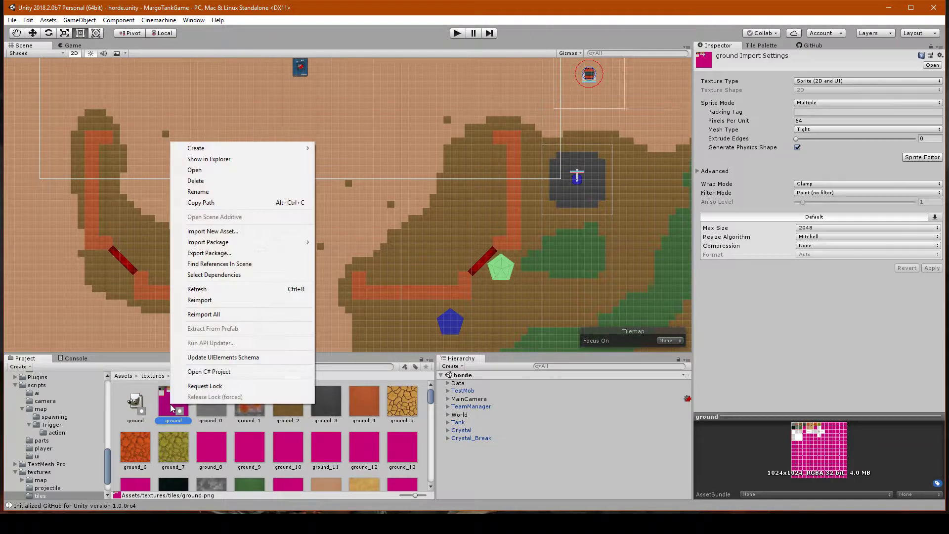
key("Escape")
right_click(170, 408)
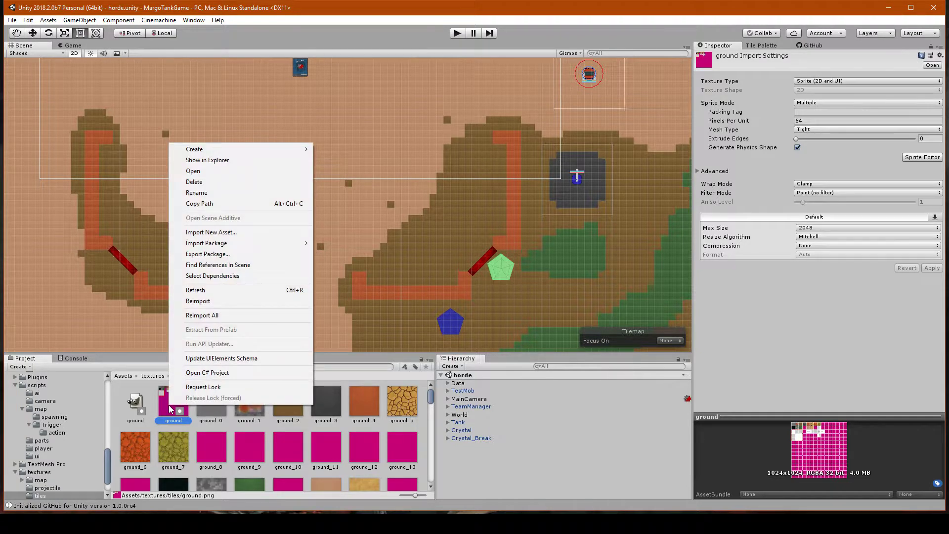
key("Escape")
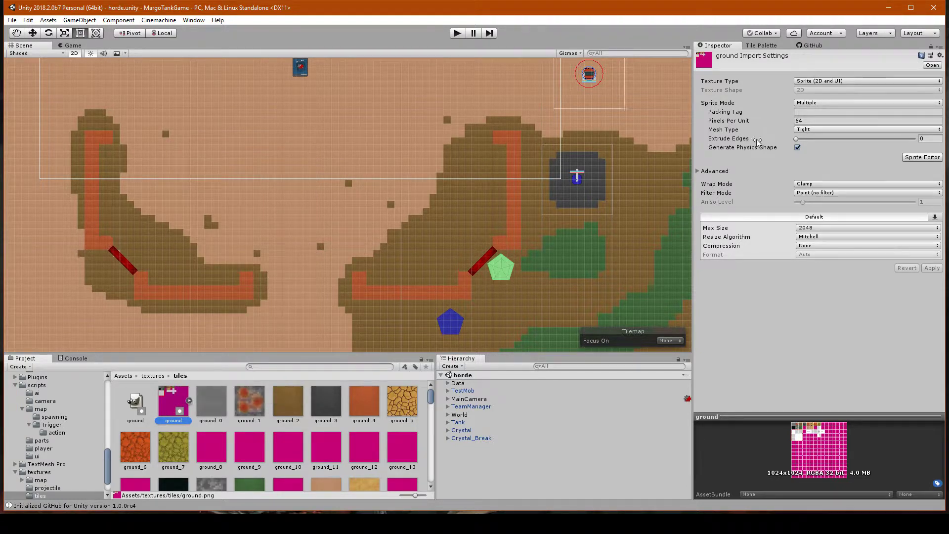
left_click(922, 158)
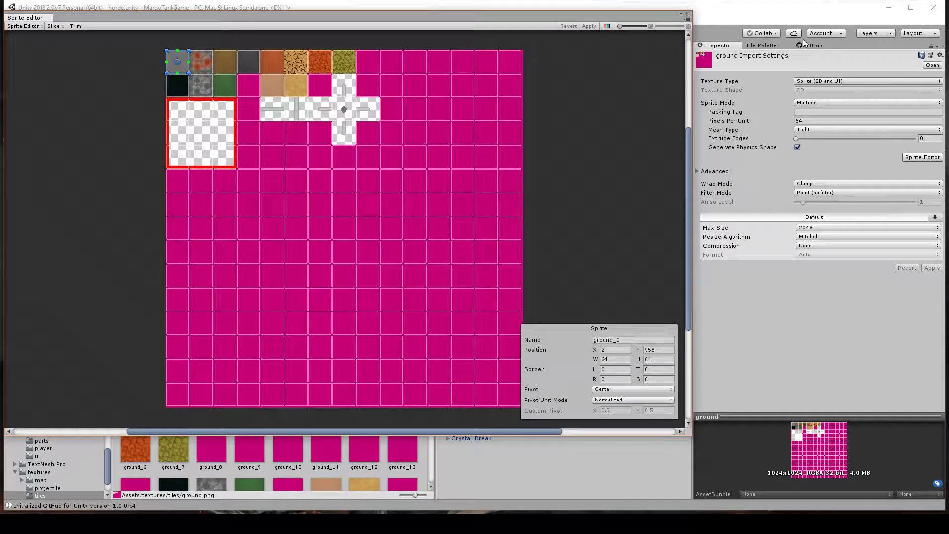
left_click(686, 15)
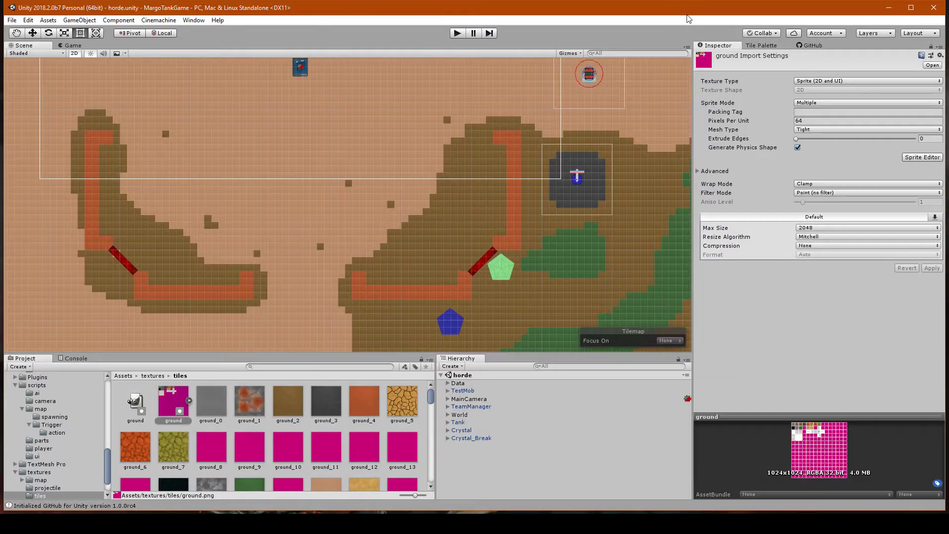
Paint a freehand patch of the yellow cracked ground_7 tile from the GroundTiles palette onto the open sand area
left_click(167, 443)
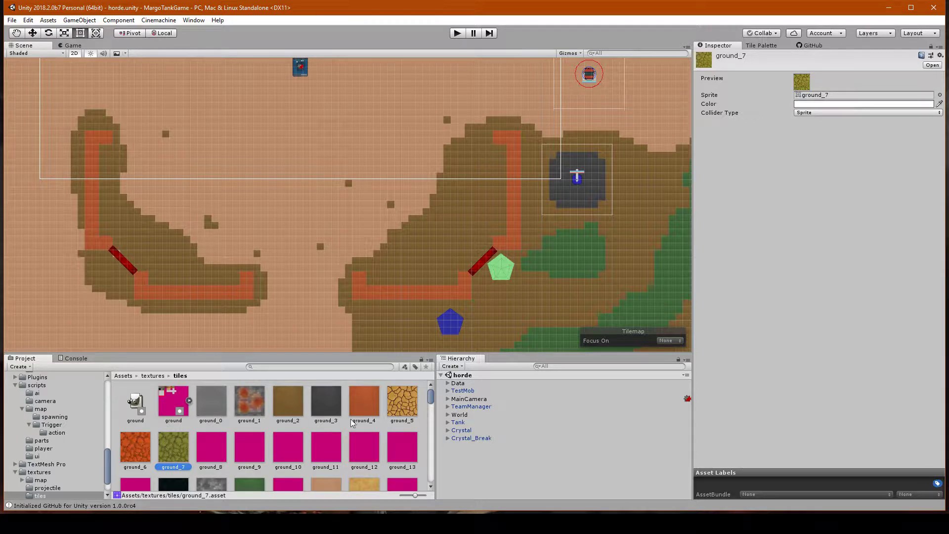
left_click(762, 44)
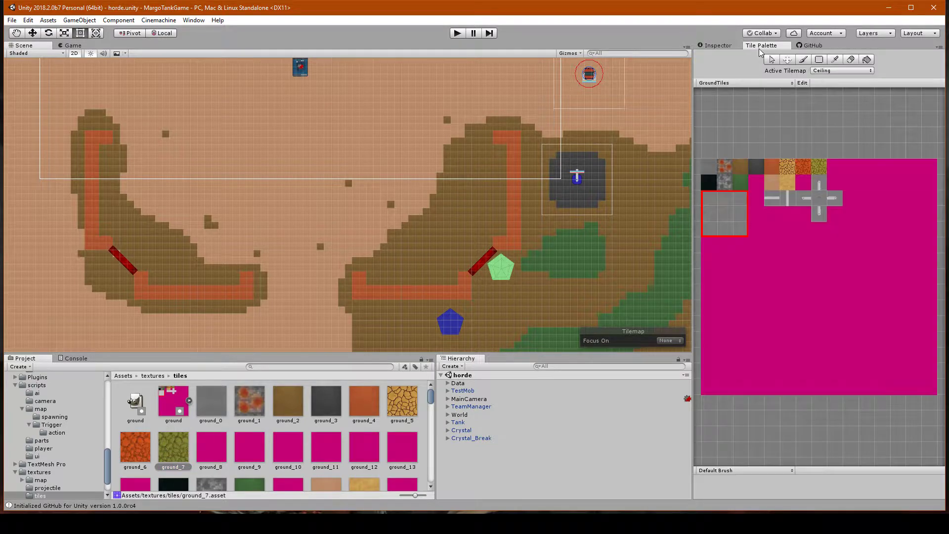
left_click(815, 168)
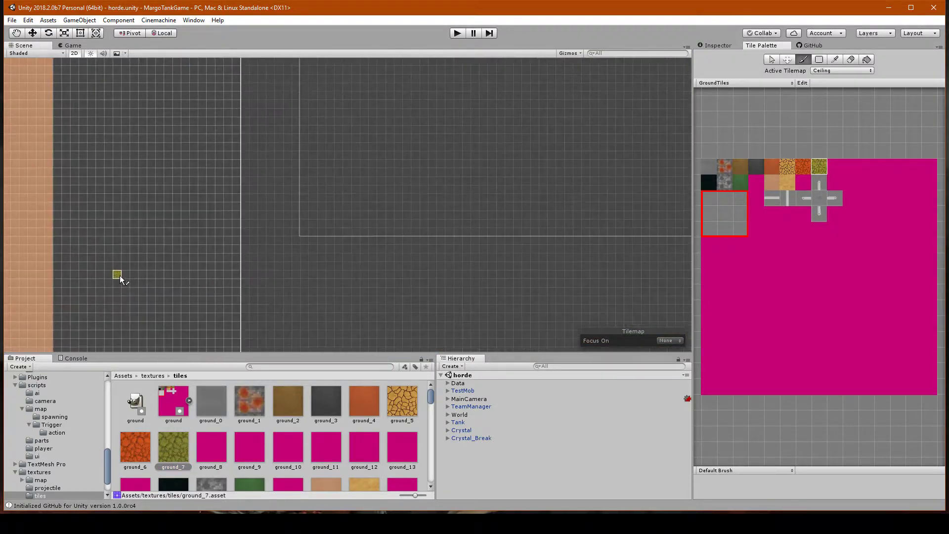
middle_click_drag(120, 275, 501, 197)
mouse_move(254, 224)
left_mouse_down()
mouse_move(271, 223)
mouse_move(309, 265)
left_mouse_up()
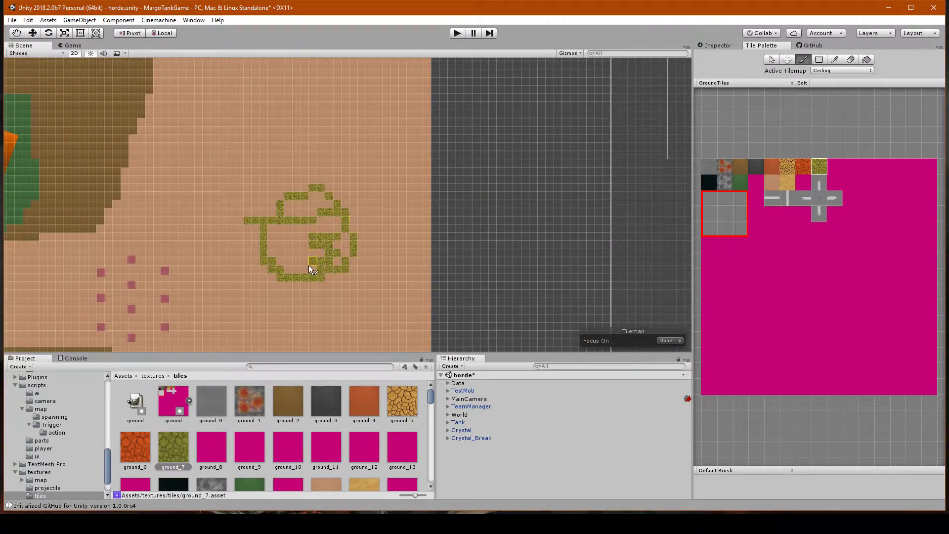
scroll(310, 255, "up", 6)
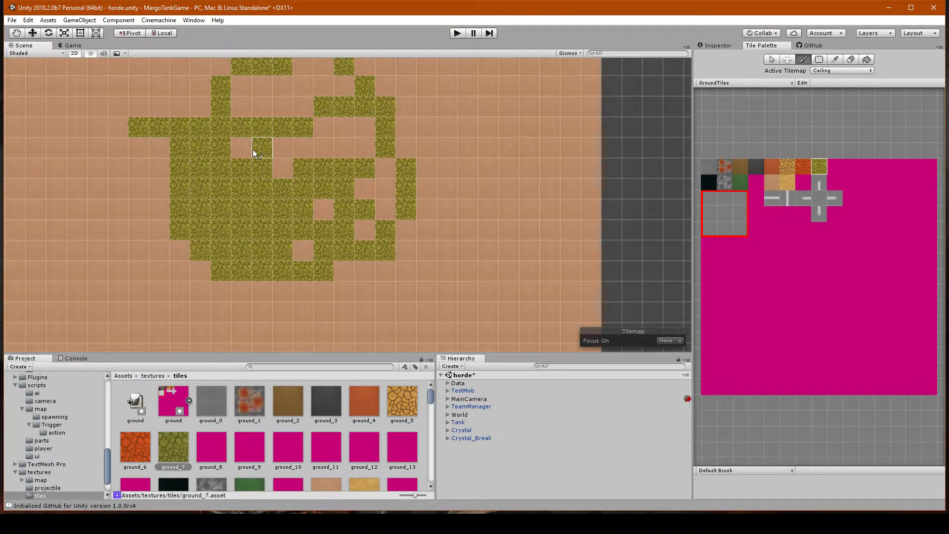
scroll(342, 215, "down", 3)
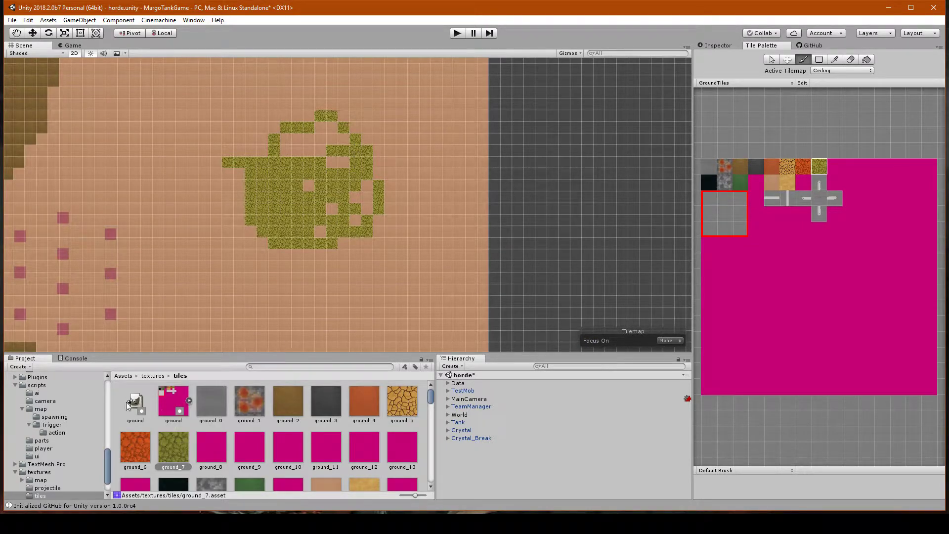
Open ground.png in the Sprite Editor and set the slice type to Grid By Cell Size
left_click(165, 403)
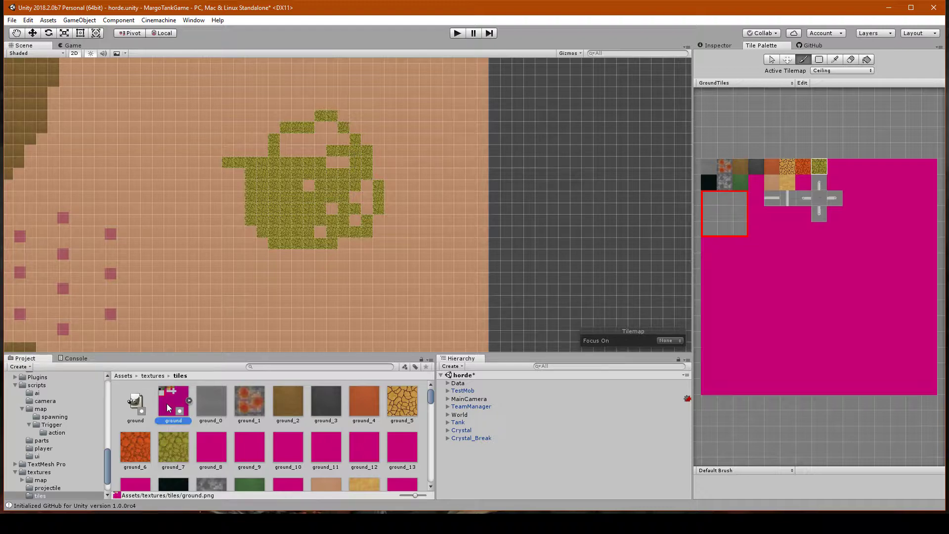
left_click(707, 45)
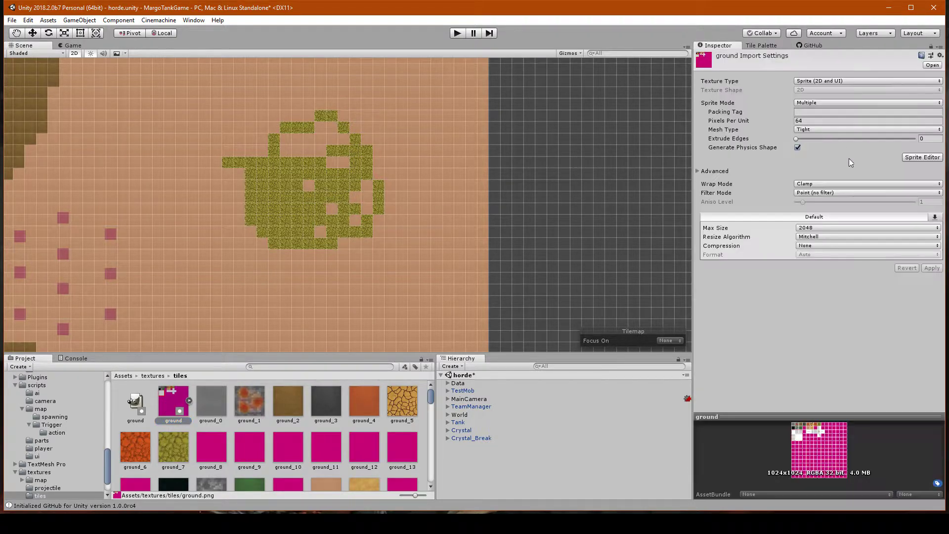
left_click(922, 157)
left_click(54, 23)
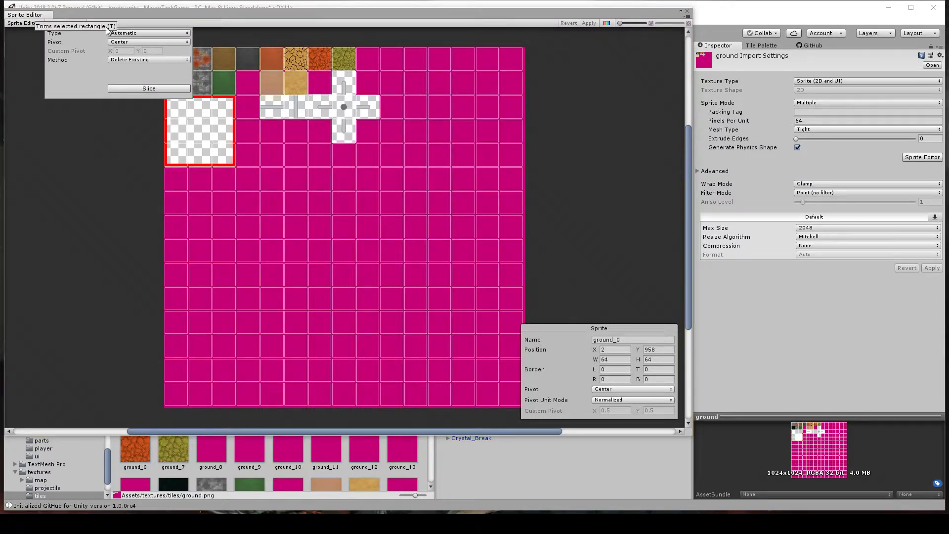
left_click(21, 24)
left_click(58, 24)
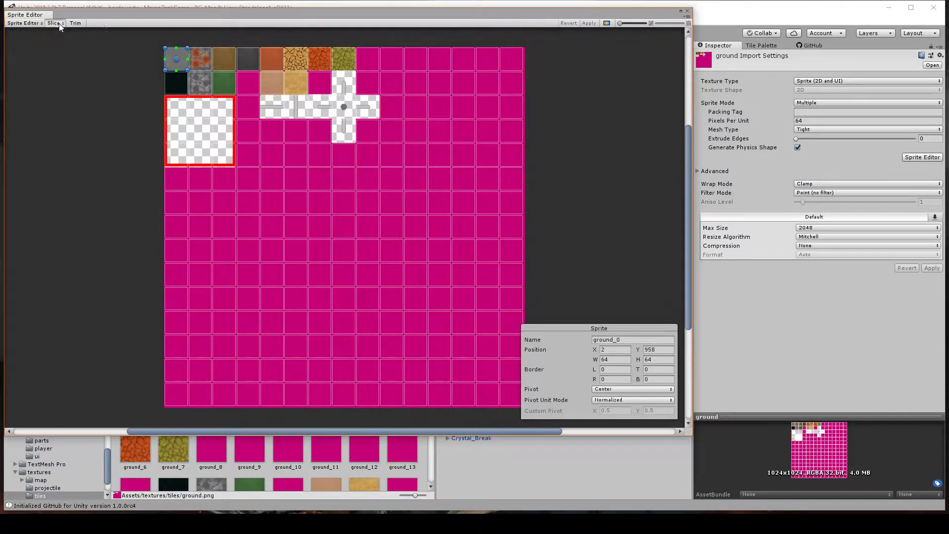
left_click(135, 33)
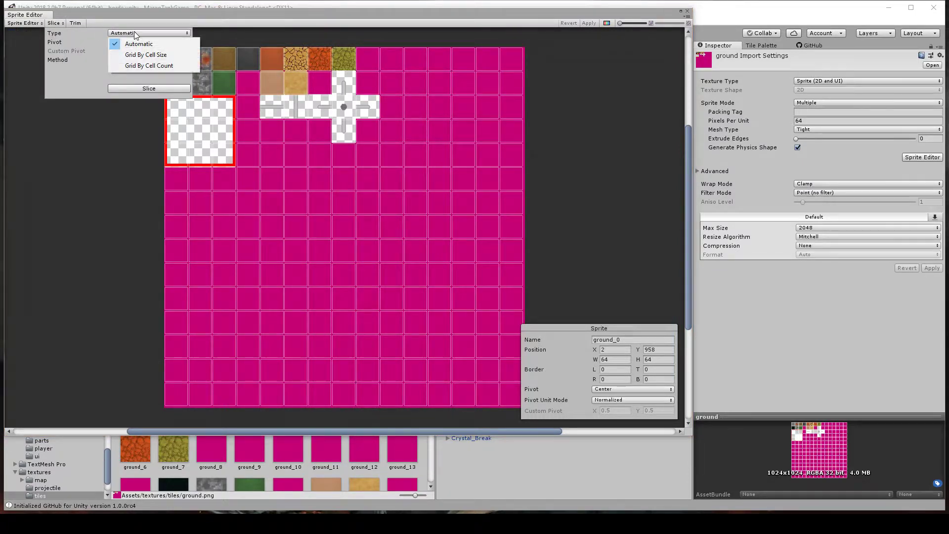
left_click(158, 56)
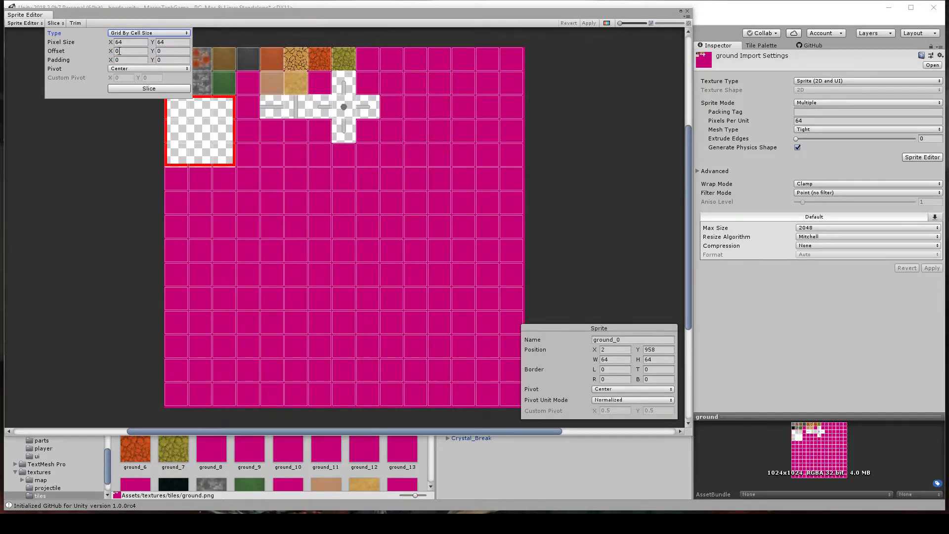
Try a slice offset of 2, 2 and padding of 2, 2, and close the Sprite Editor without slicing
left_click(119, 51)
type("20")
left_click(159, 52)
type("2")
left_click(131, 51)
left_click(131, 60)
type("2")
left_click(163, 60)
type("2")
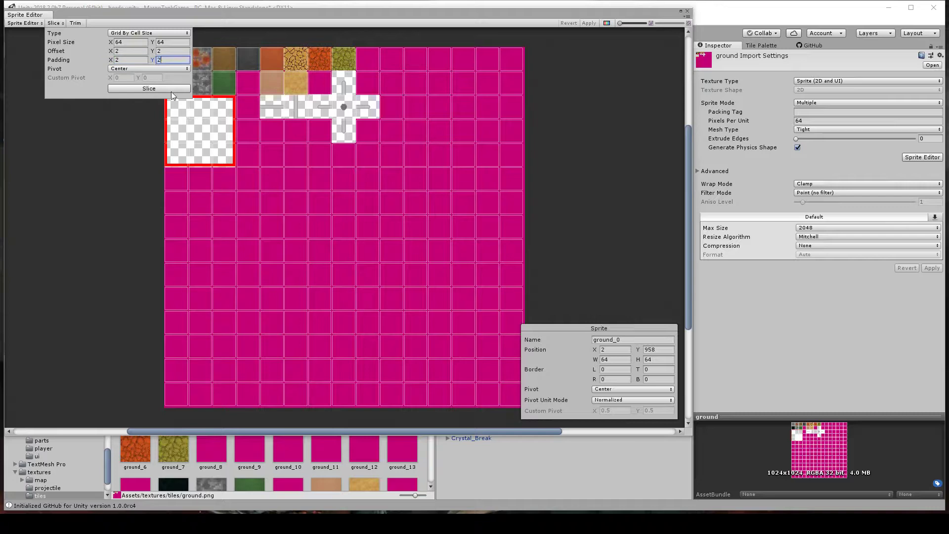
left_click(617, 15)
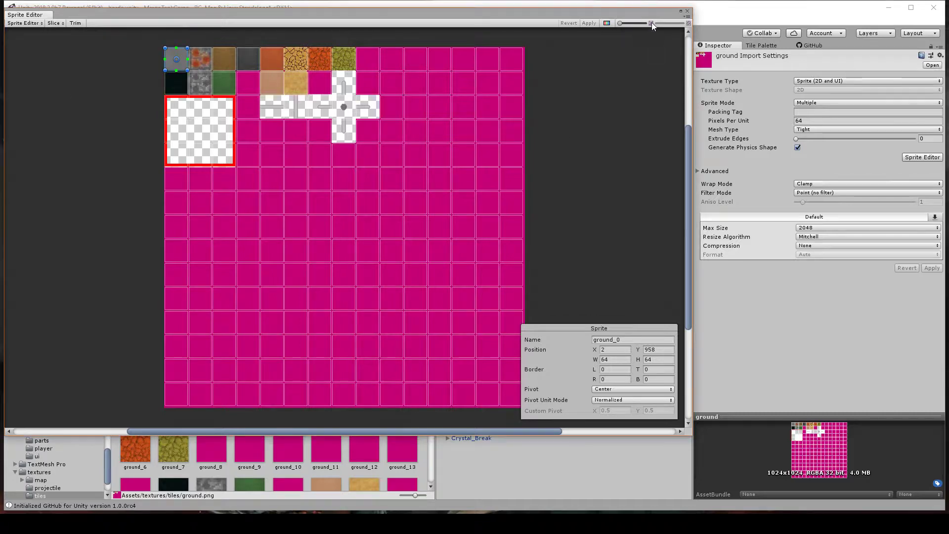
left_click(686, 11)
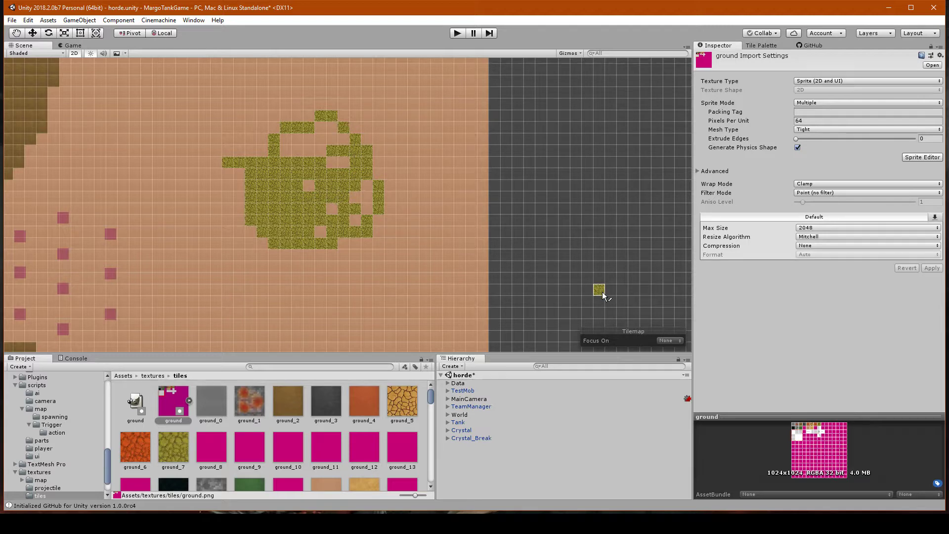
Open ground.xcf in GIMP to review the tile layout, return to Unity and select the ground_2 tile asset
double_click(137, 403)
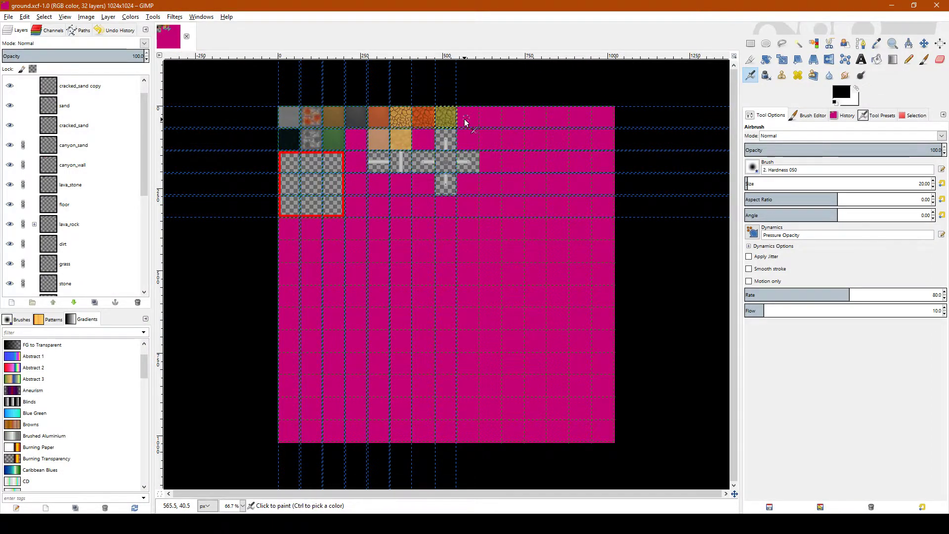
key("ctrl+s")
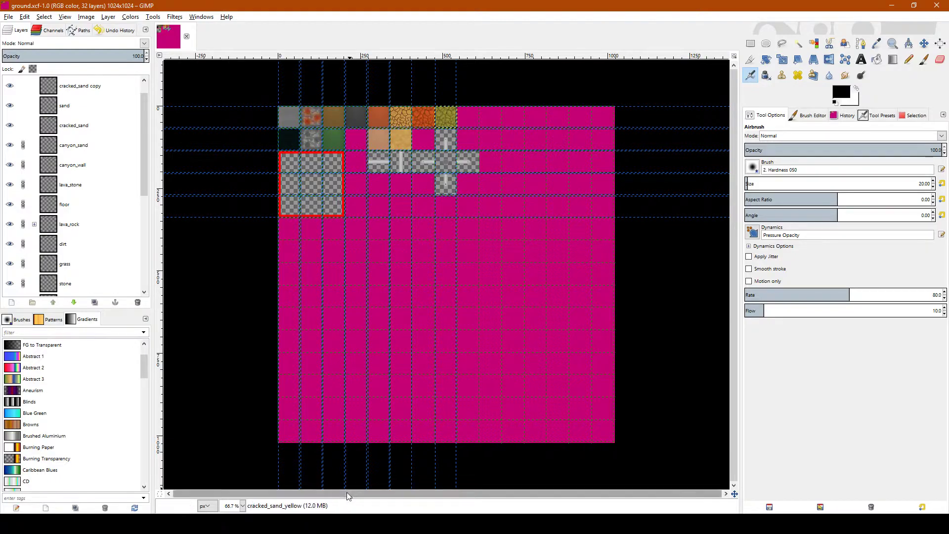
key("alt+Tab")
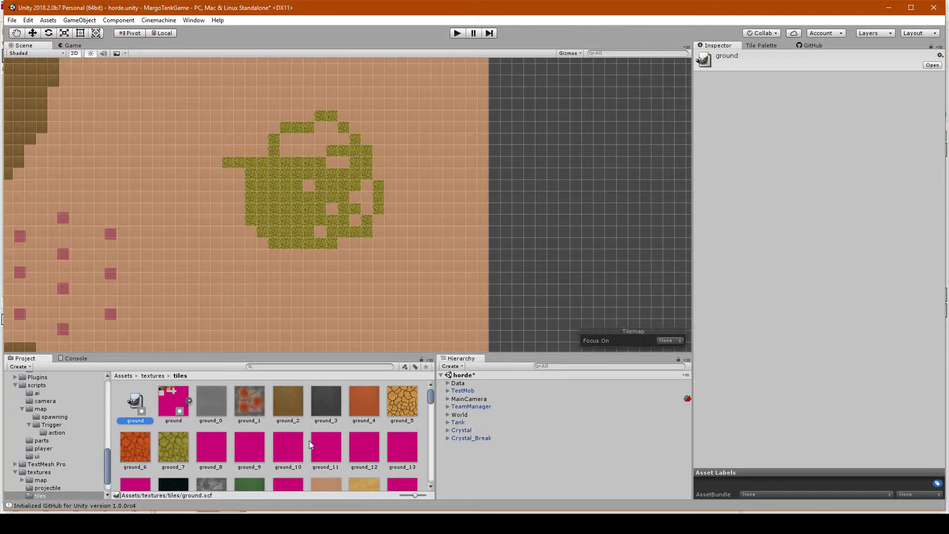
left_click(286, 405)
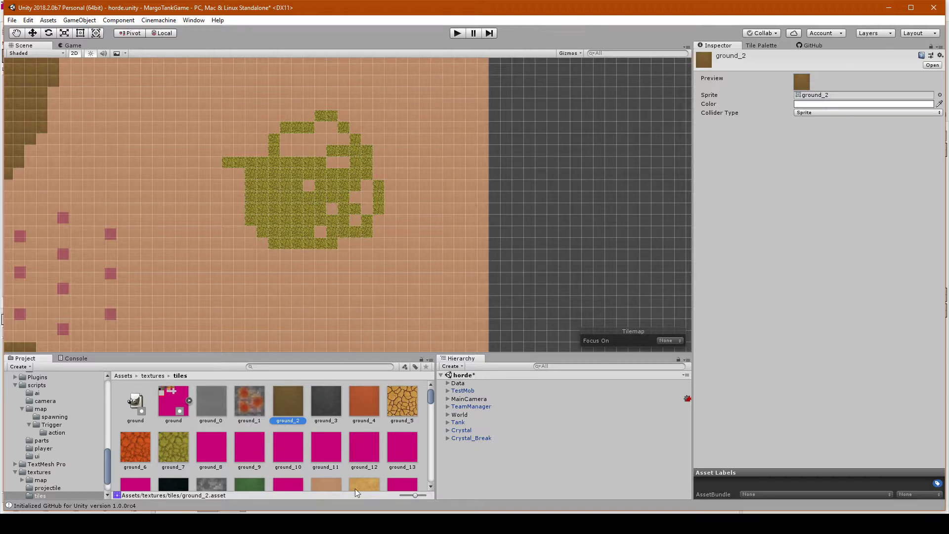
Select the ground_7 tile asset in the project's tiles folder and switch to ground.xcf in GIMP
left_click(163, 448)
left_click(283, 268)
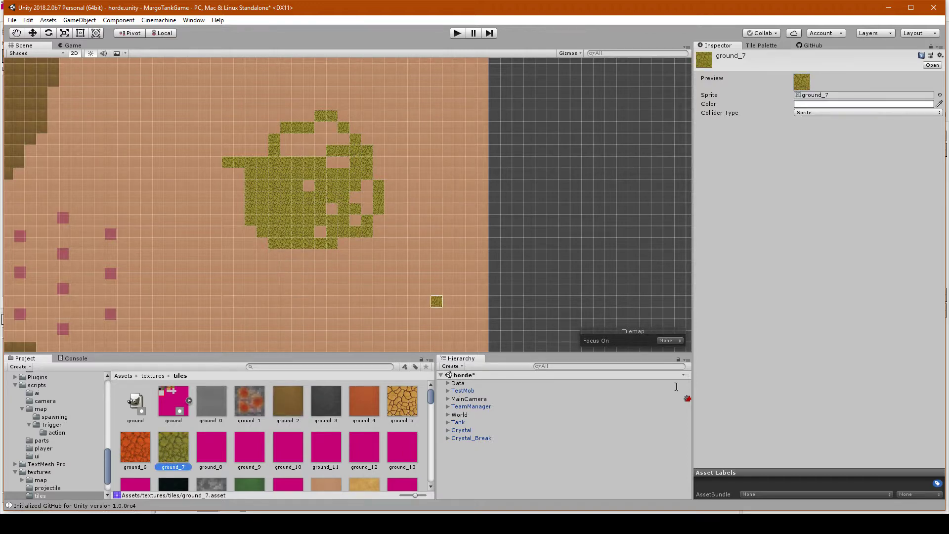
key("alt+Tab")
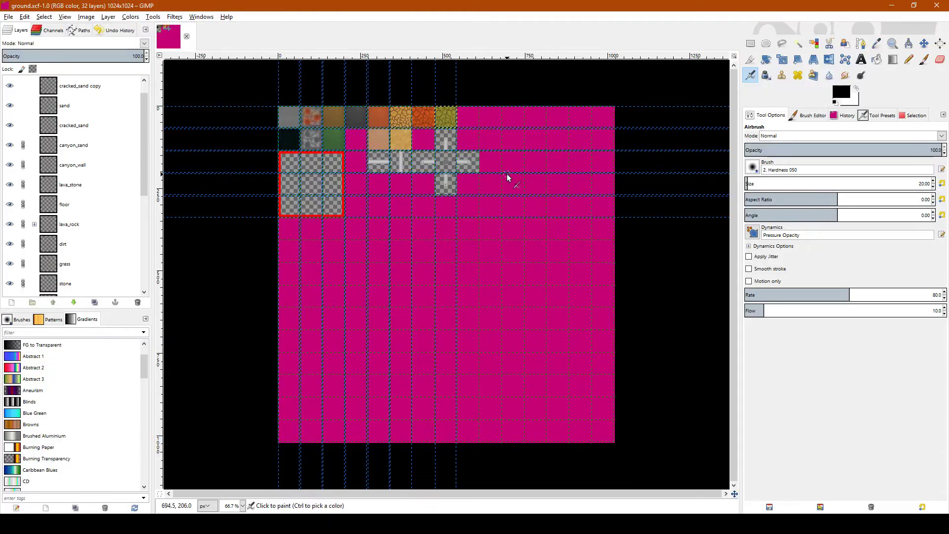
left_click(69, 88)
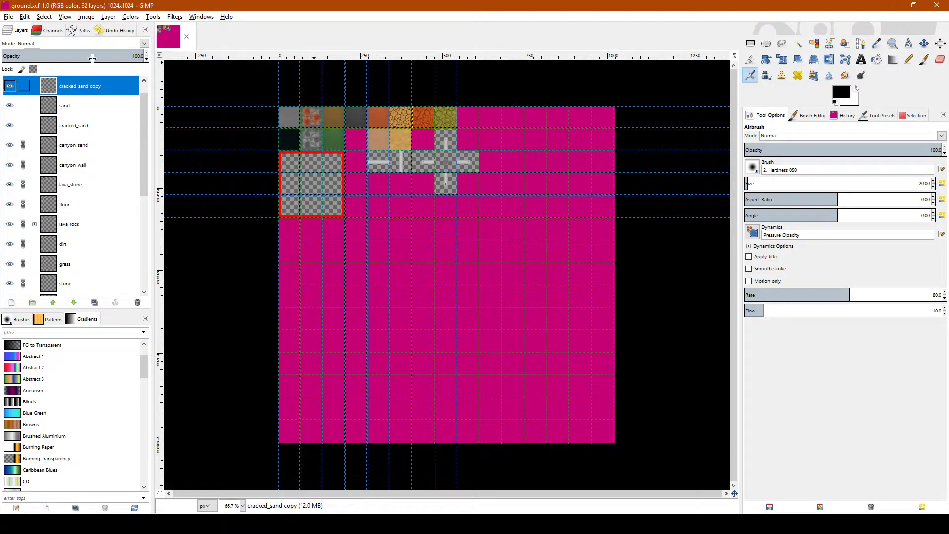
left_click(130, 16)
left_click(152, 53)
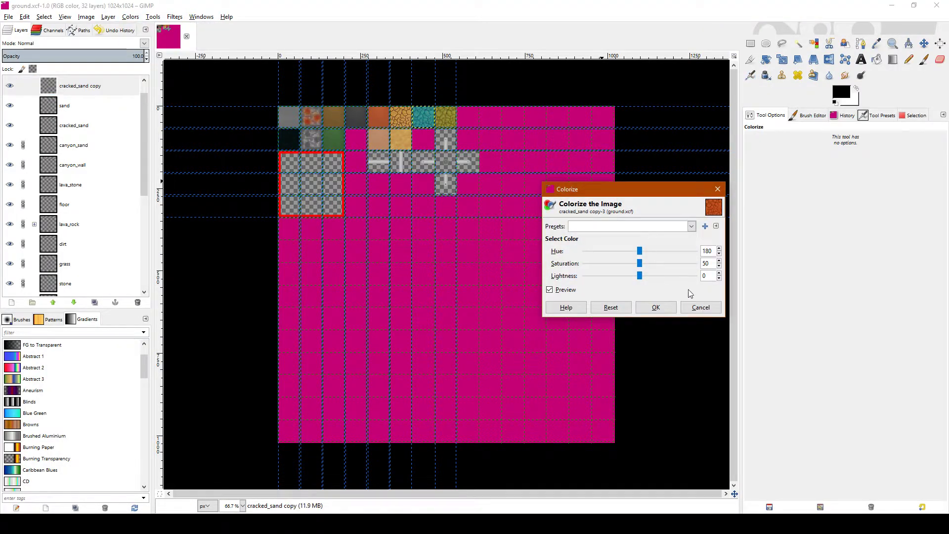
left_click(701, 307)
Colorize the cracked_sand_yellow layer bright green by lowering the hue, keeping saturation 50 and lightness 0
scroll(124, 128, "up", 1)
left_click(82, 86)
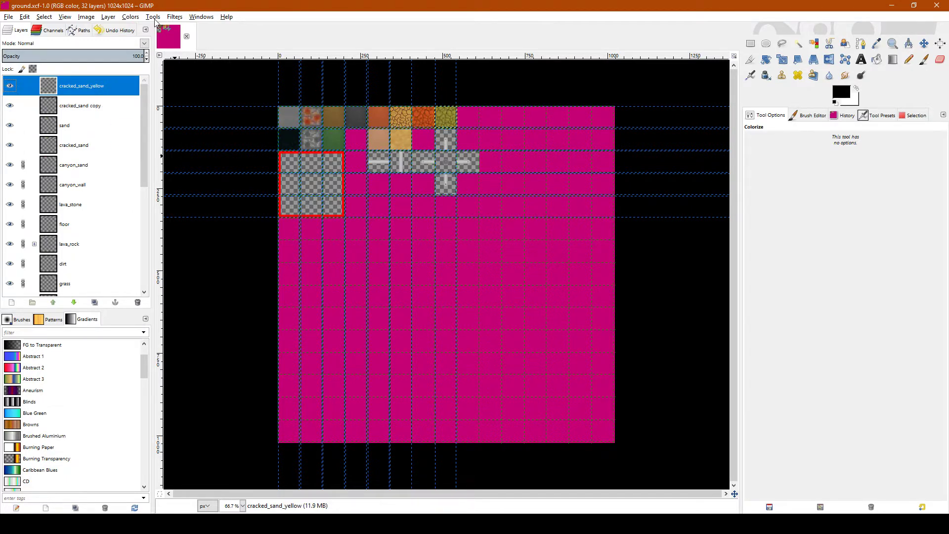
left_click(130, 17)
left_click(147, 53)
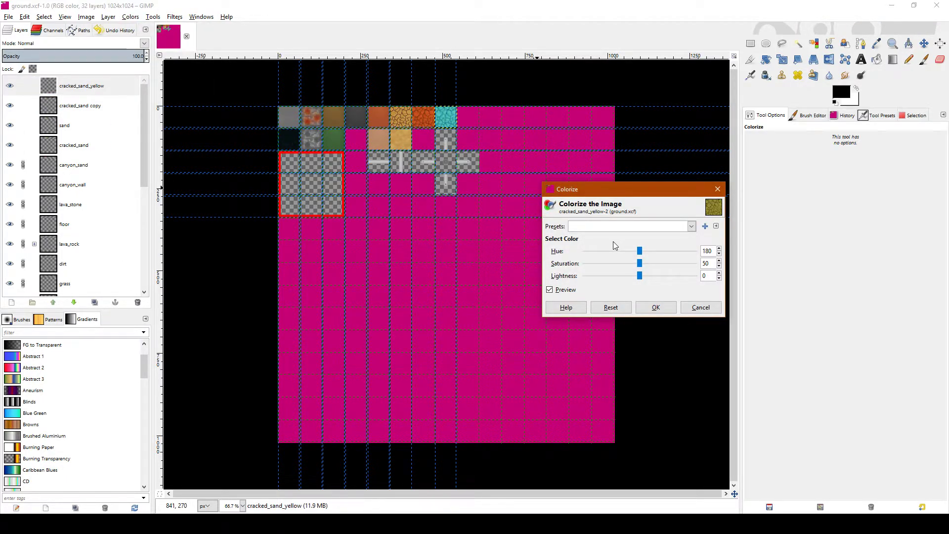
mouse_move(638, 252)
left_mouse_down()
mouse_move(612, 253)
mouse_move(624, 253)
left_mouse_up()
left_click(655, 307)
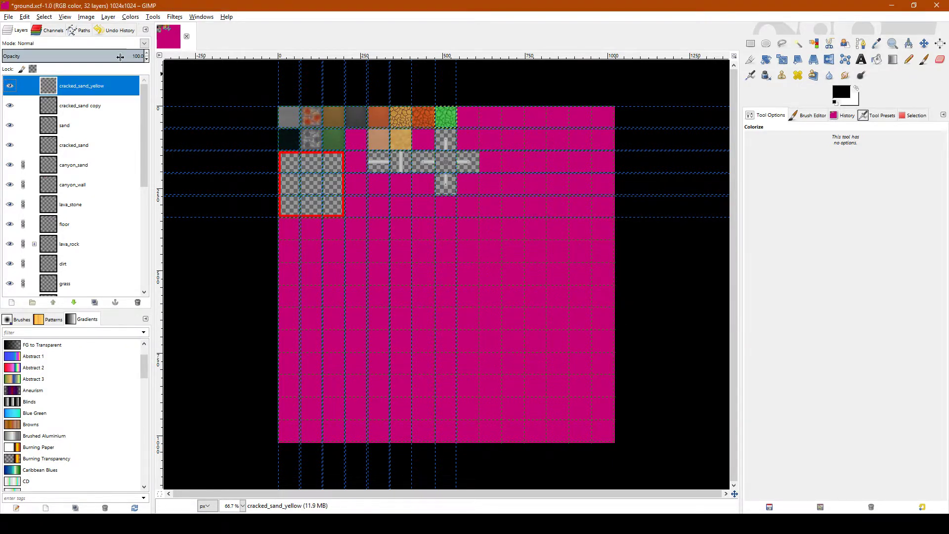
Save ground.xcf and export it over the existing ground.png in the tiles folder, repeating the export once to the same file
left_click(9, 16)
left_click(22, 95)
left_click(9, 18)
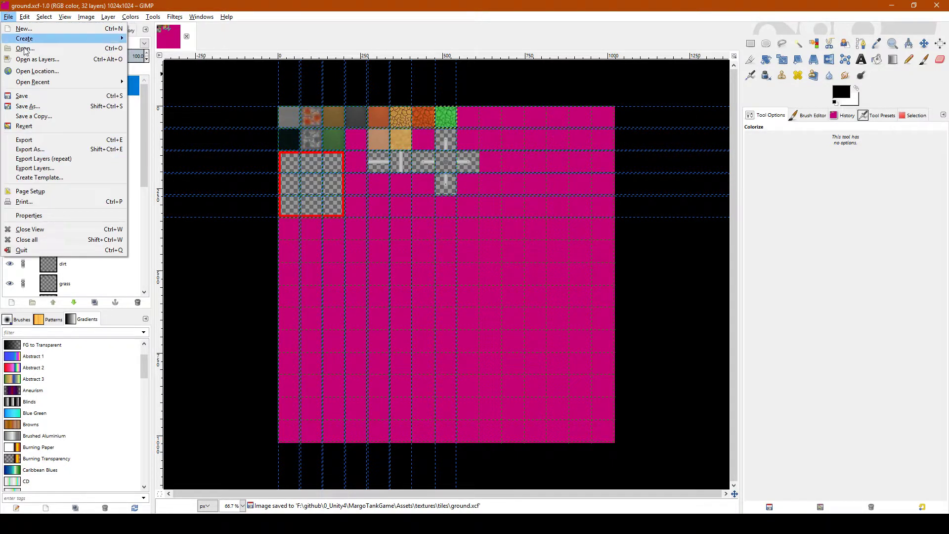
left_click(30, 149)
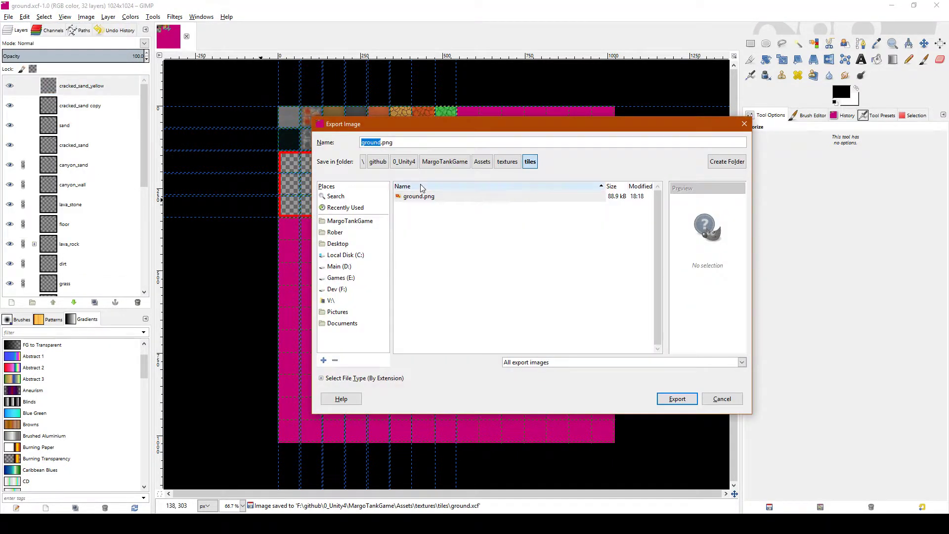
left_click(419, 197)
left_click(676, 399)
left_click(553, 311)
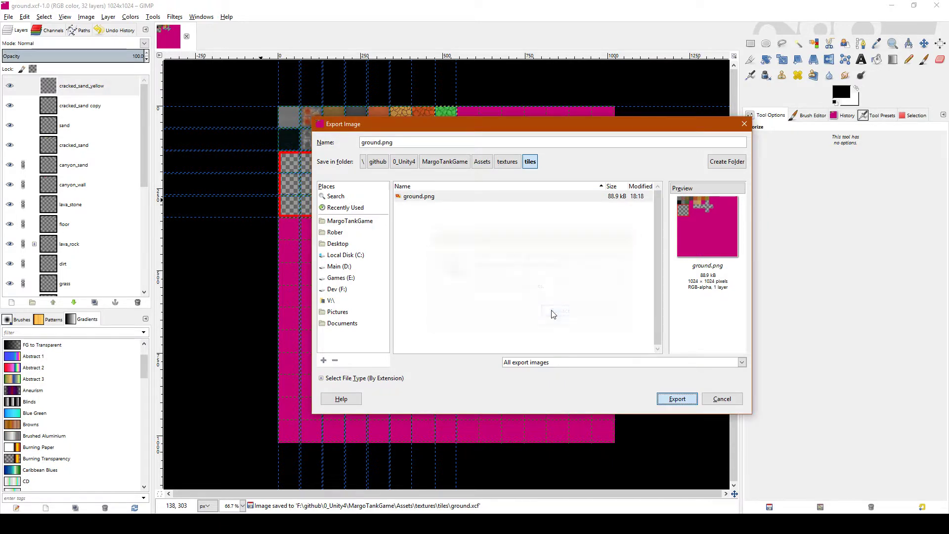
left_click(478, 353)
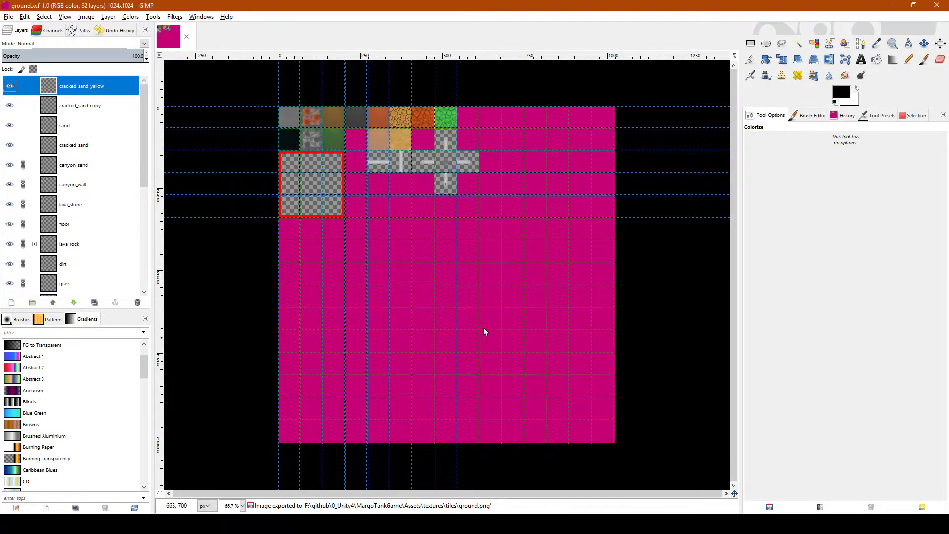
left_click(8, 17)
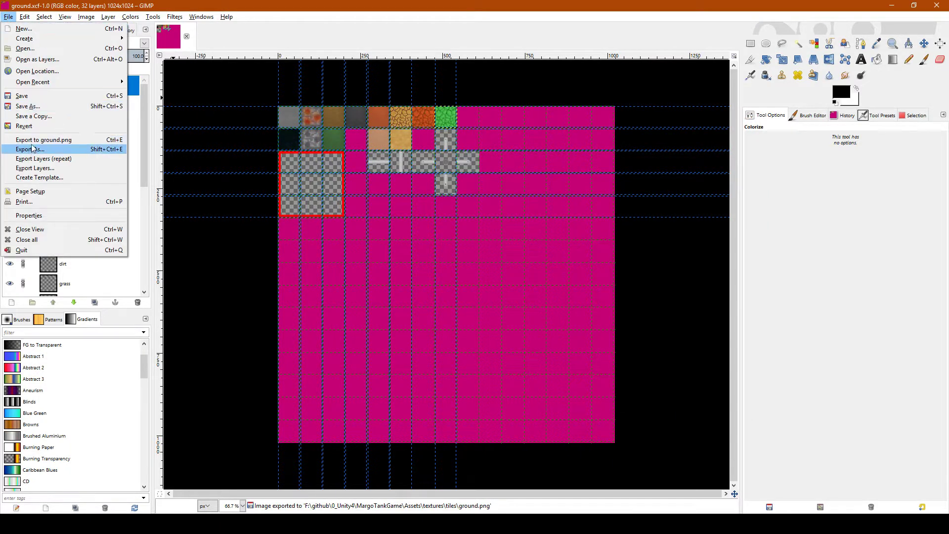
left_click(44, 140)
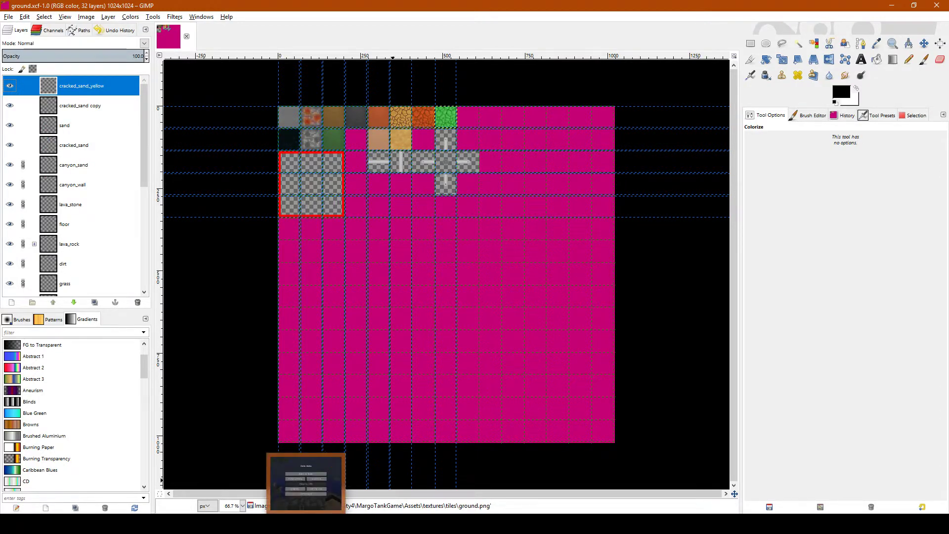
Switch back to Unity and fill single-cell gaps inside the cracked-ground patch with the ground_7 tile
left_click(305, 487)
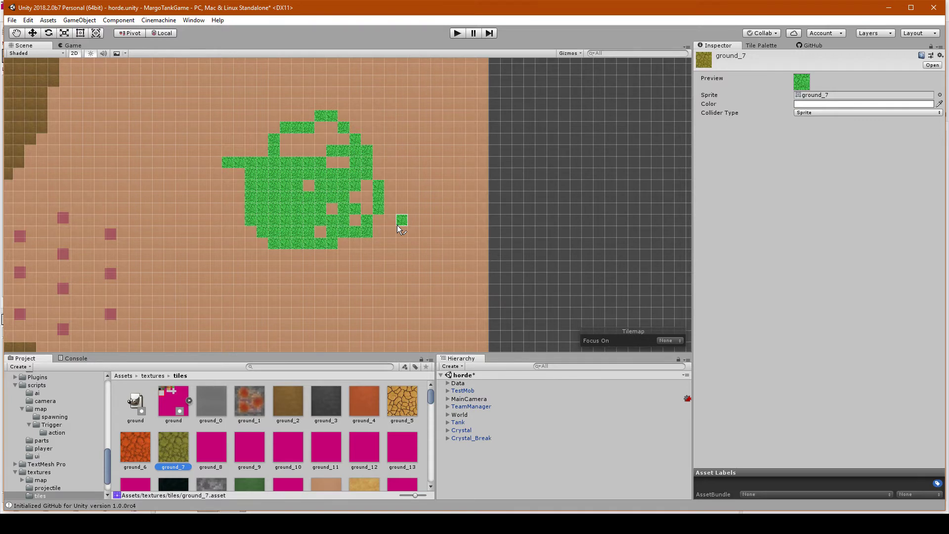
left_click(305, 185)
left_click(325, 228)
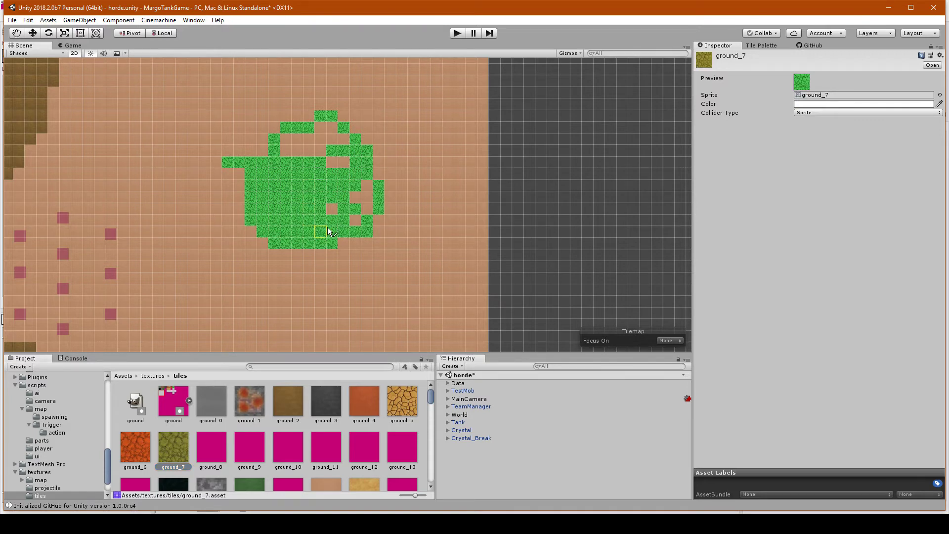